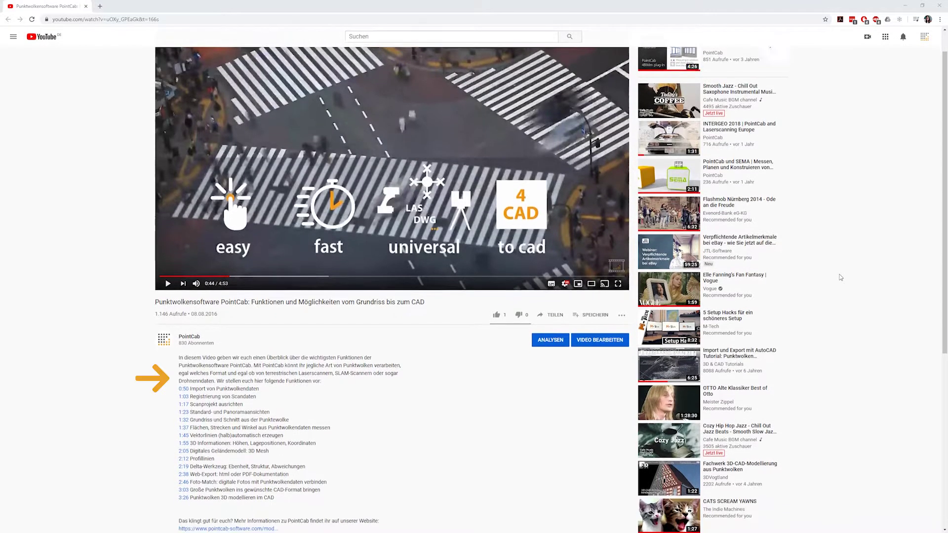
scroll(841, 278, down, 1)
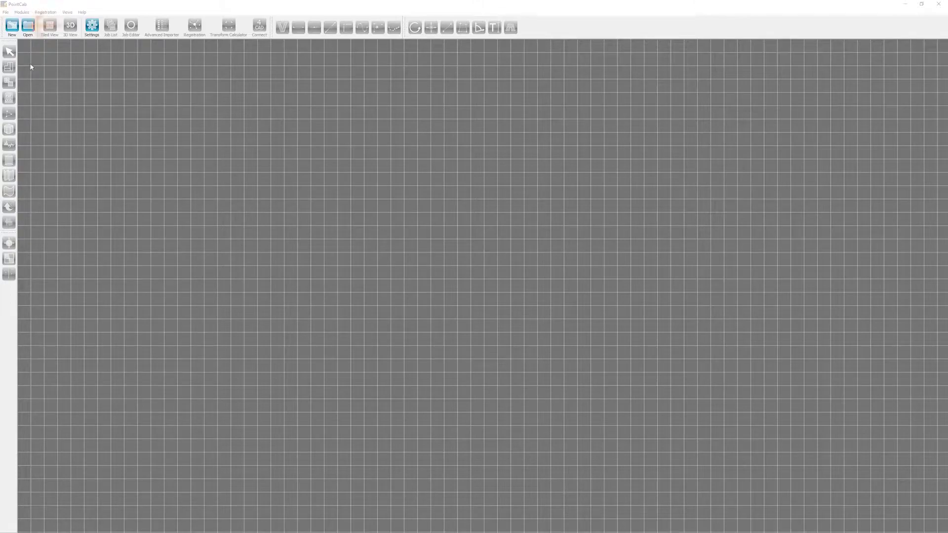
- Create a new Advanced Importer project saved as 'Registration' in My first Registration
click(10, 29)
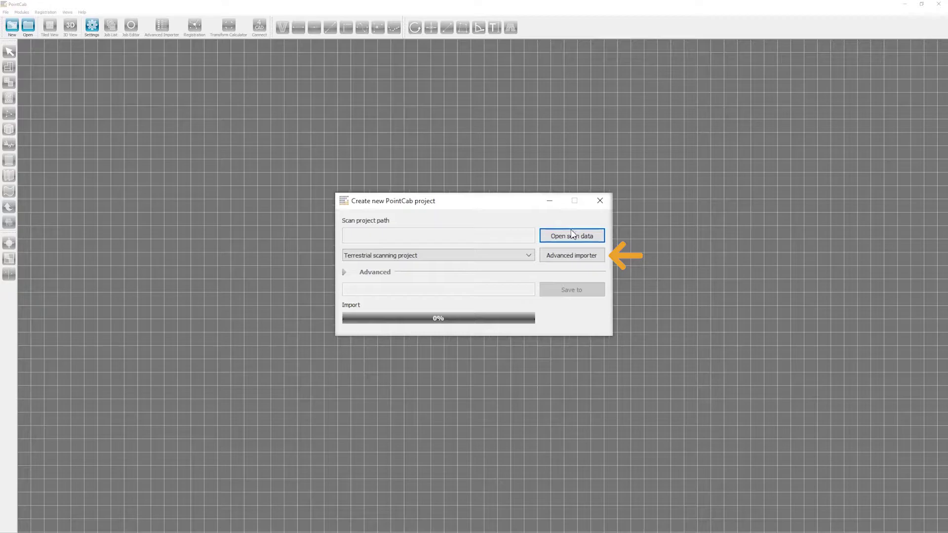
click(572, 235)
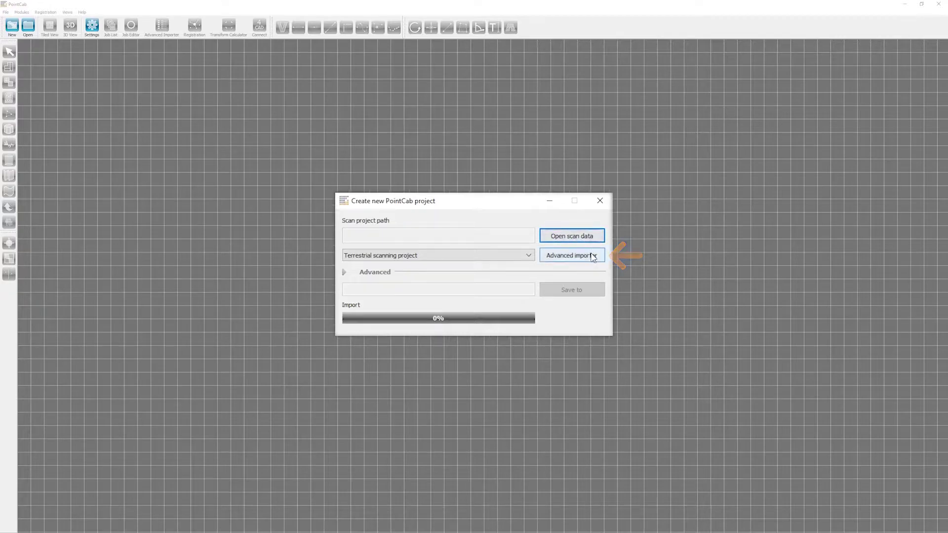
text(R)
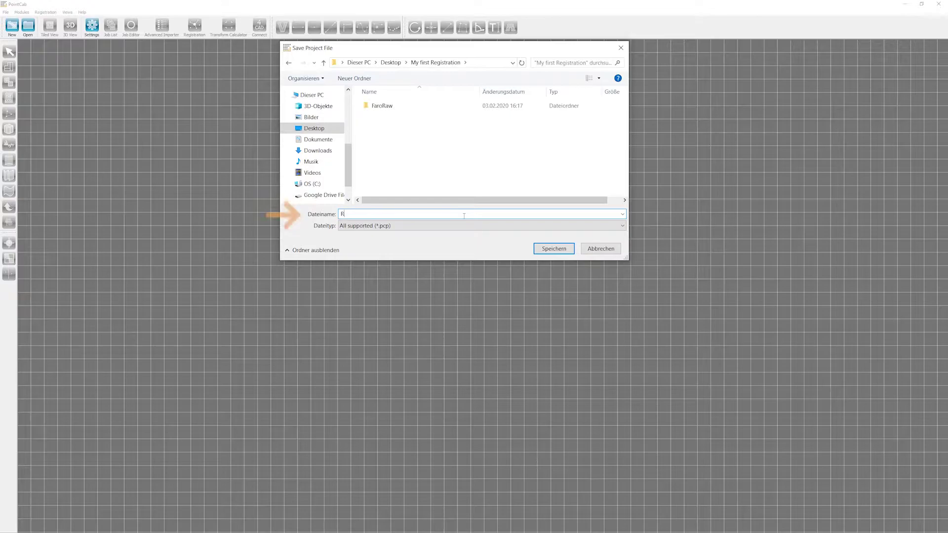
text(egistration)
click(548, 250)
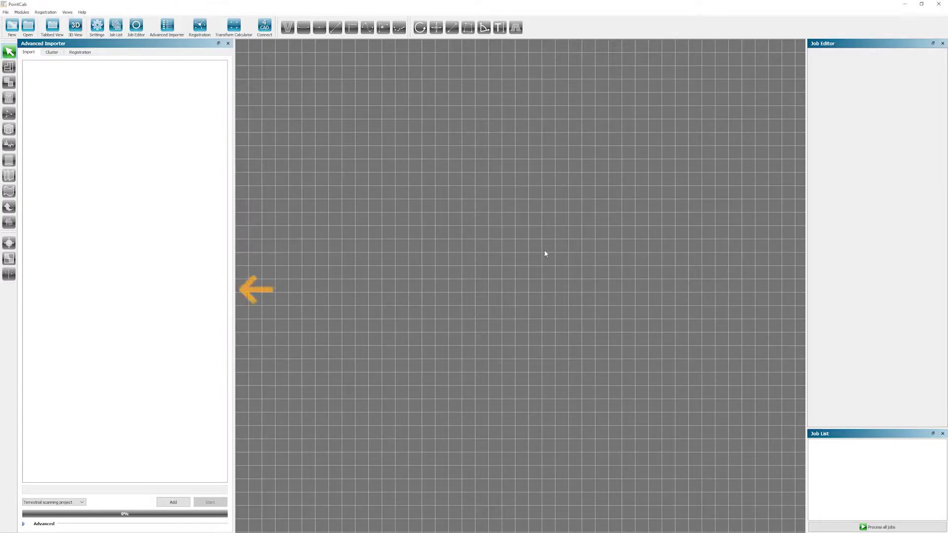
- Add all FaroRaw scan folders to the Advanced Importer and start importing them
click(172, 503)
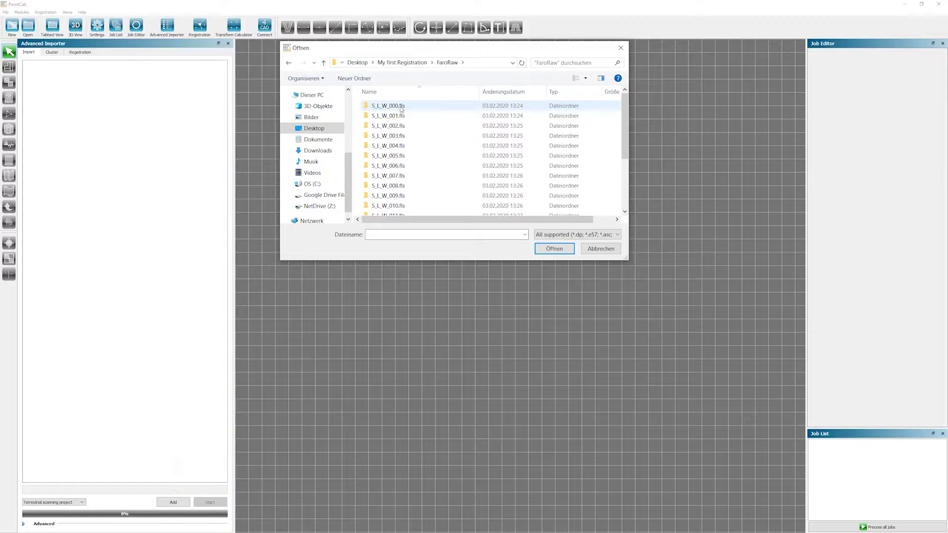
drag(625, 126, 629, 190)
key(ctrl+a)
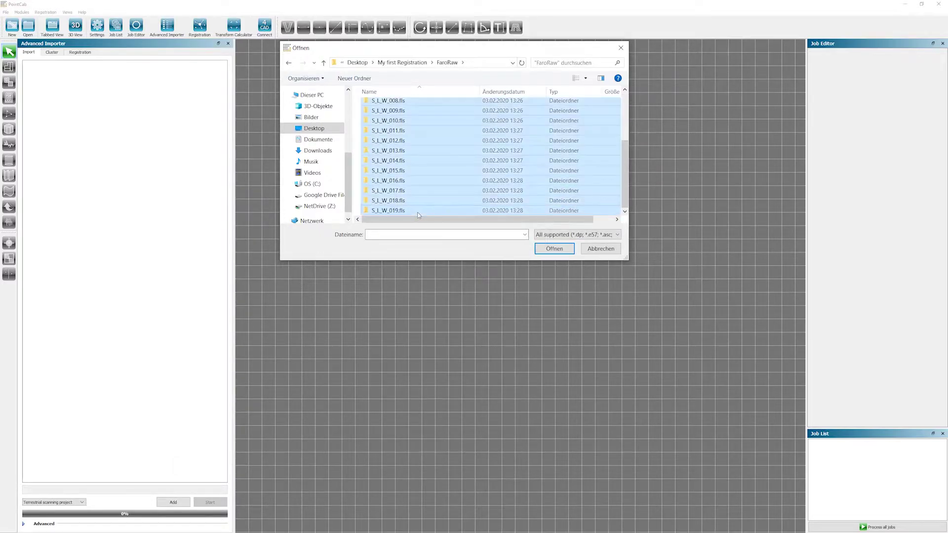
drag(496, 182, 150, 229)
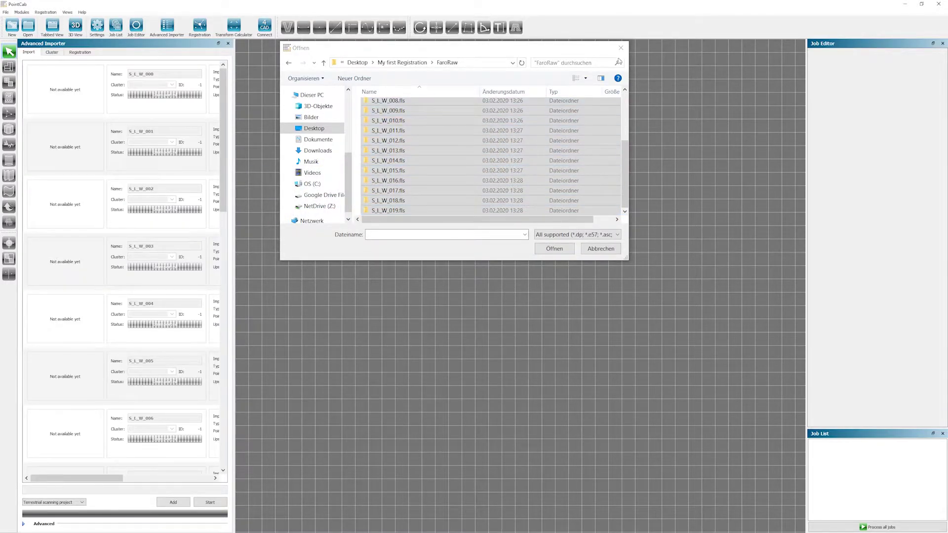
click(625, 49)
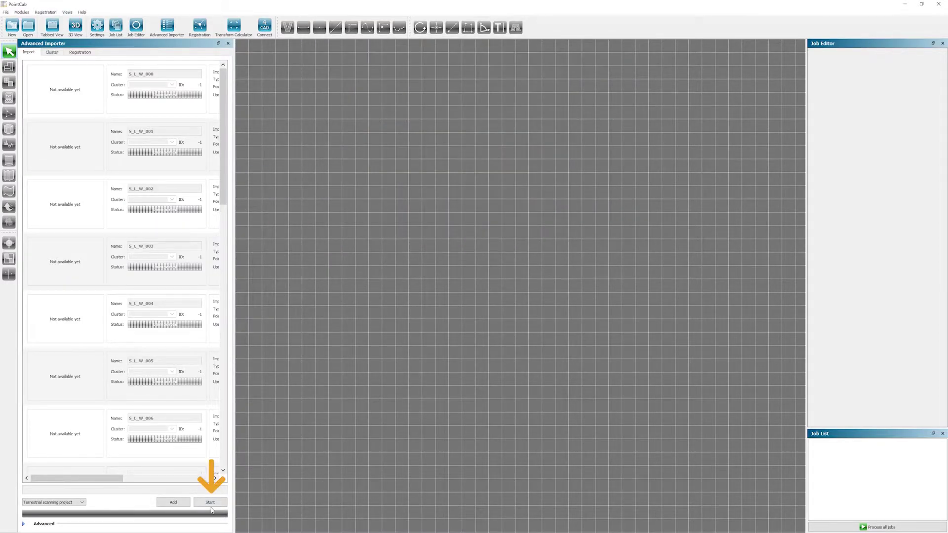
click(211, 503)
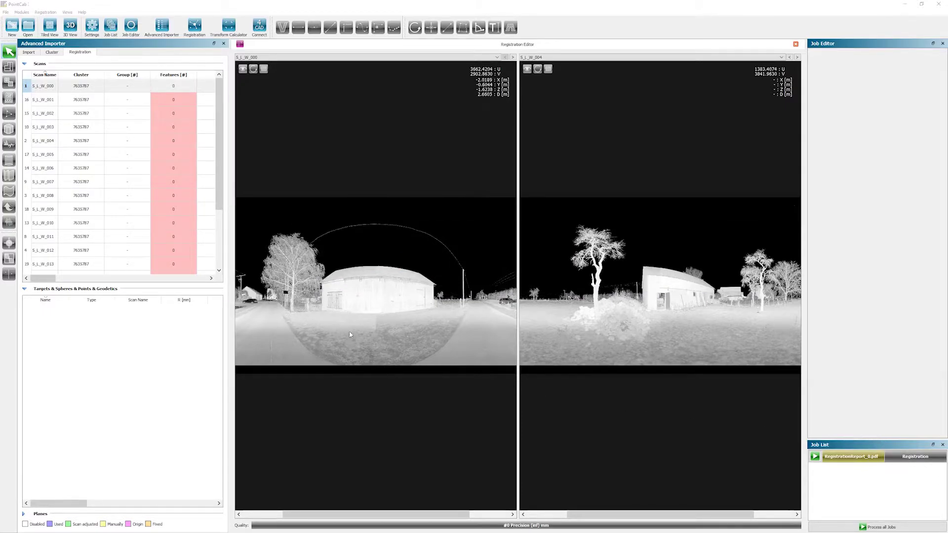
scroll(306, 313, up, 2)
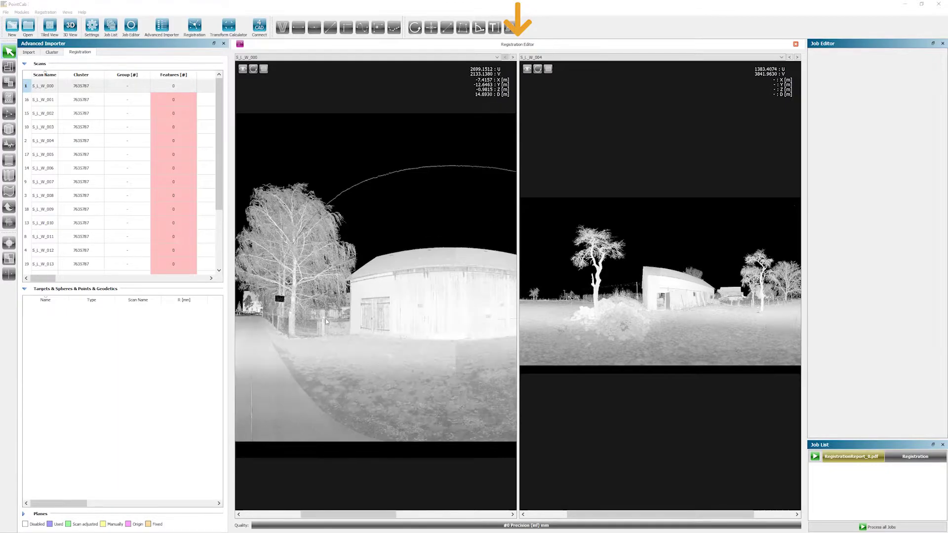
scroll(338, 338, up, 2)
scroll(339, 338, up, 3)
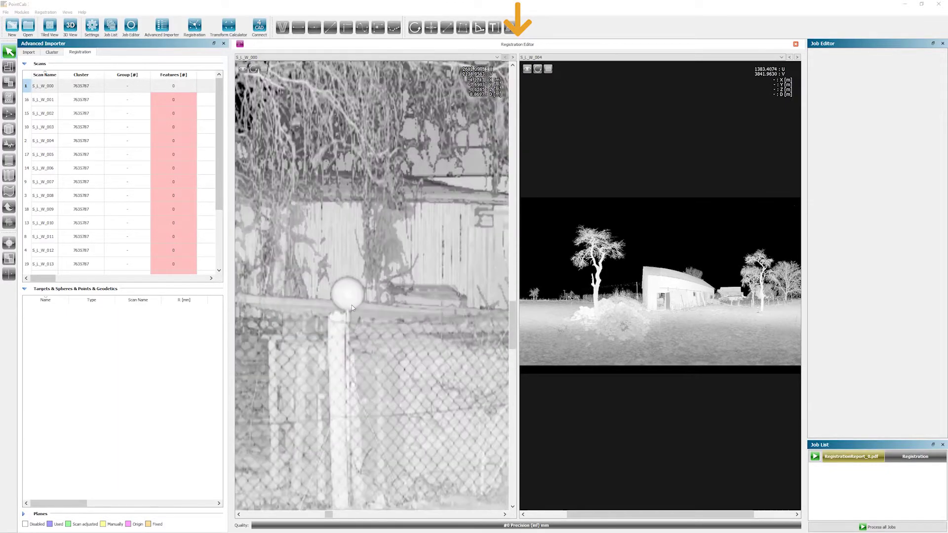
scroll(351, 305, down, 5)
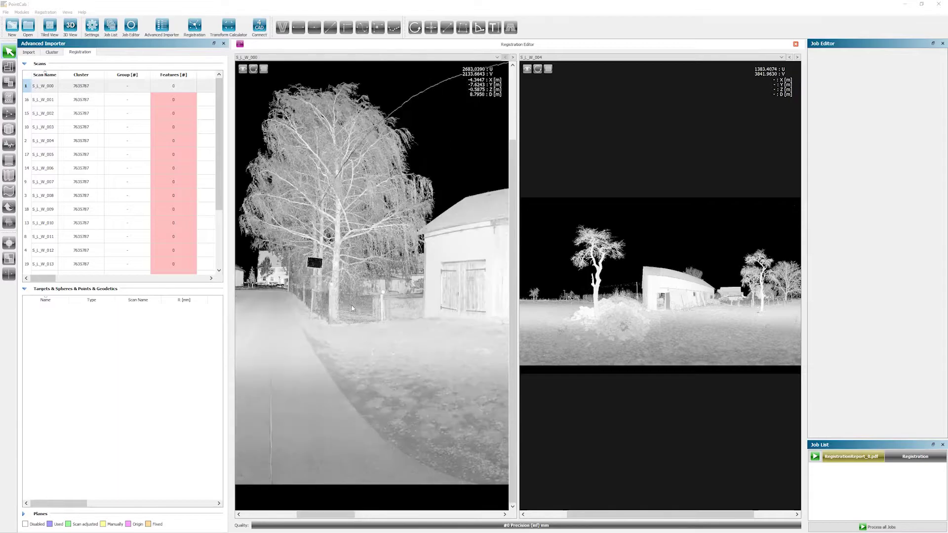
scroll(352, 308, down, 3)
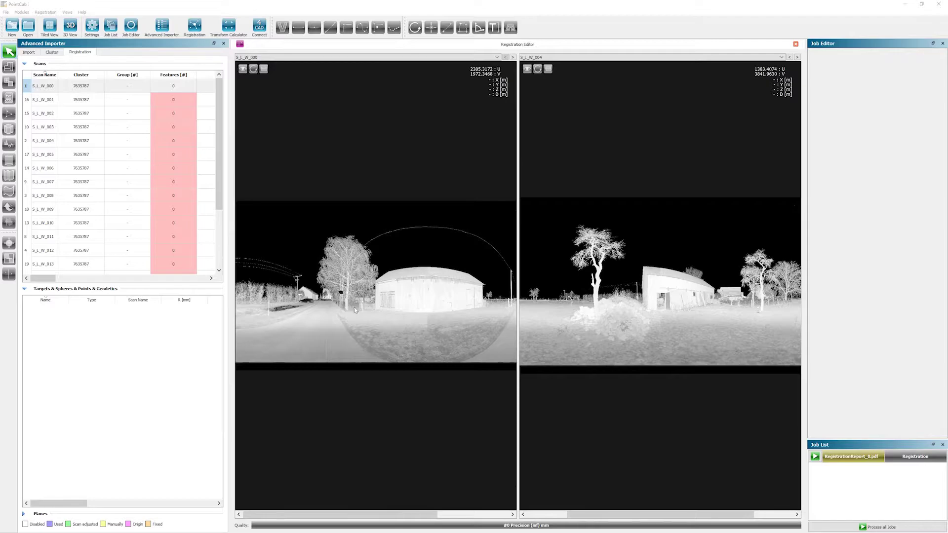
- Add 200 mm to the Registration job's sphere diameters and run the automatic sphere search
click(904, 460)
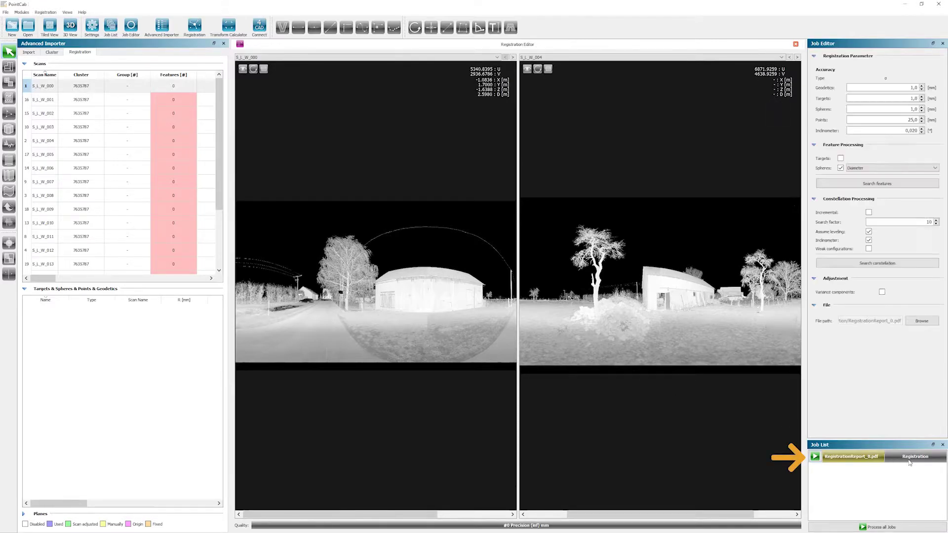
click(867, 171)
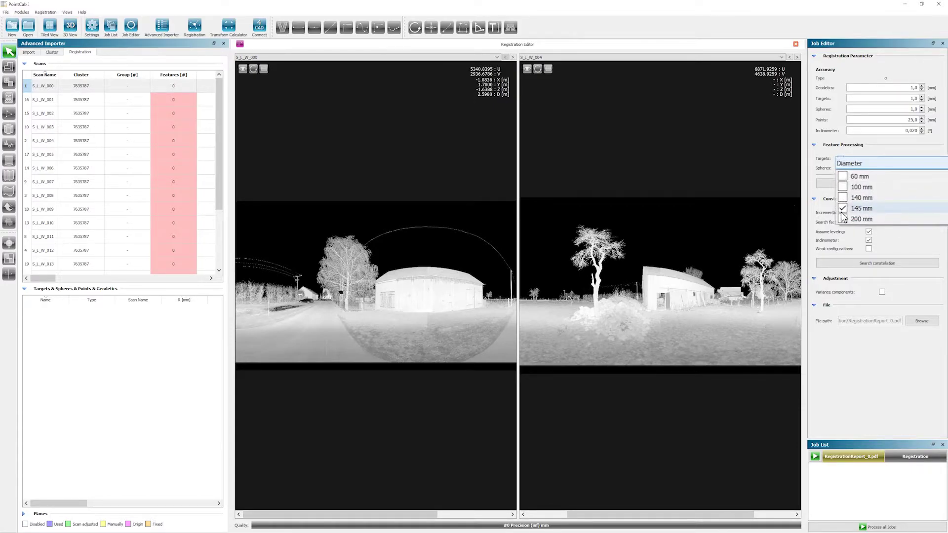
click(843, 219)
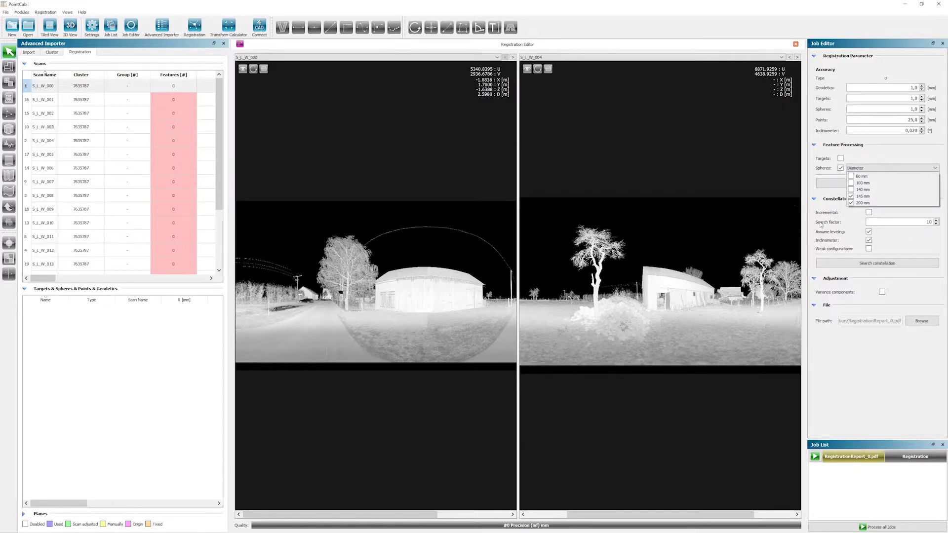
click(817, 457)
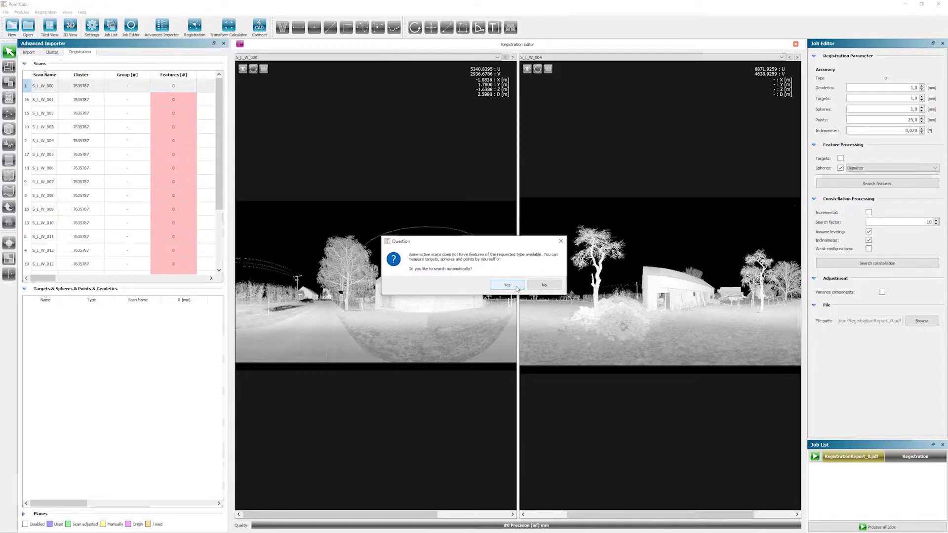
click(507, 287)
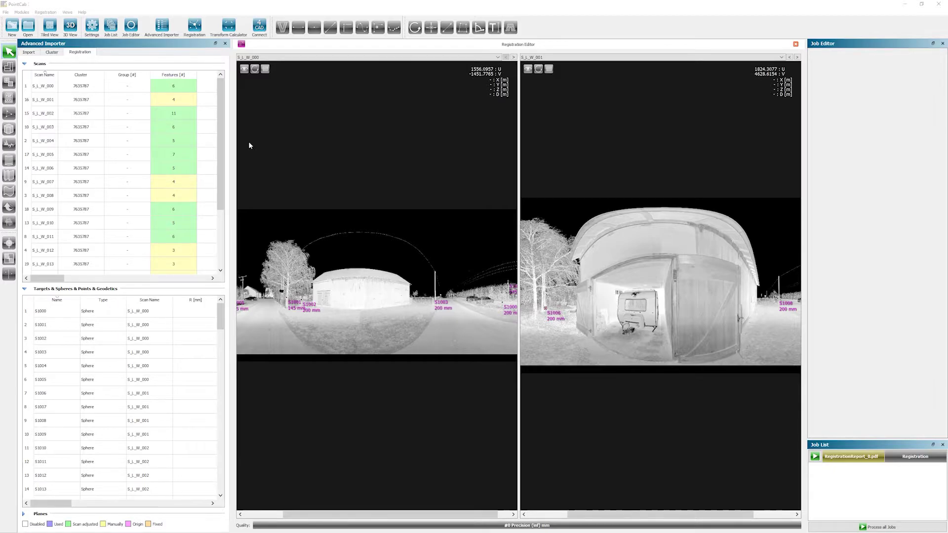
- Show scan S_L_W_001 in the right viewer beside S_L_W_000
click(195, 104)
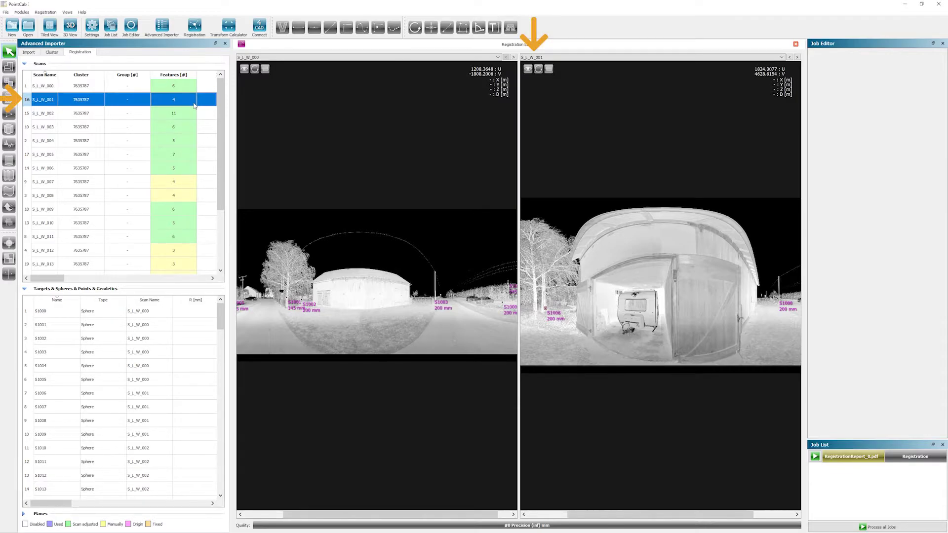
- Detect the 145 mm sphere S1100 in scan S_L_W_001, raising its features to 5
click(251, 128)
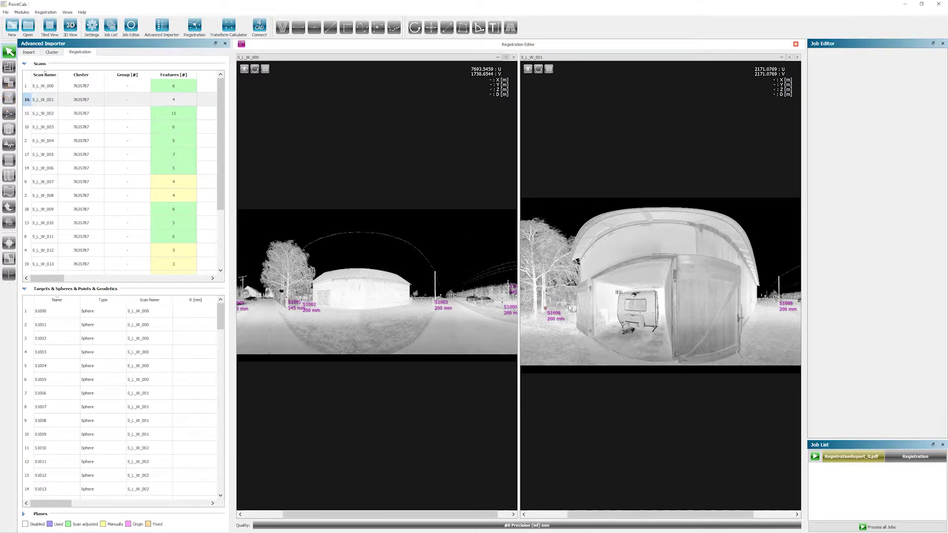
scroll(532, 313, up, 5)
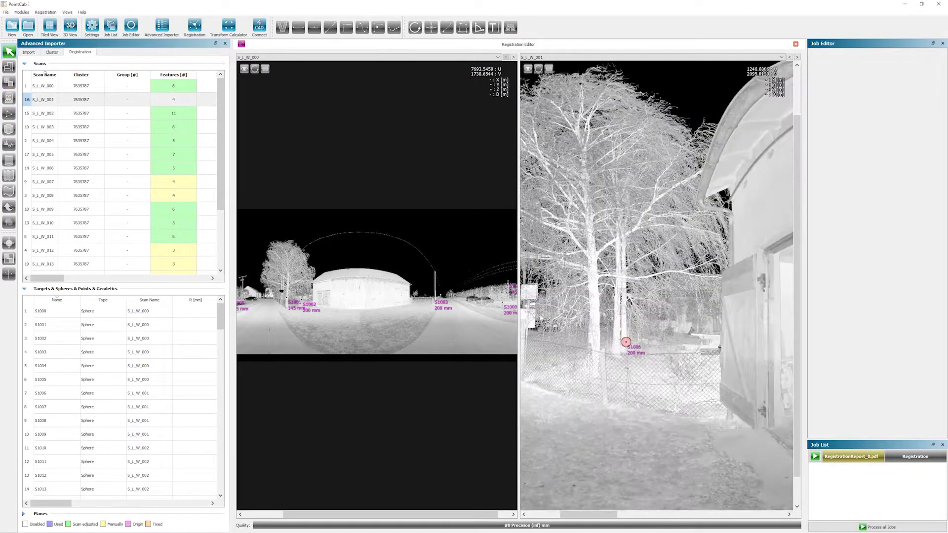
scroll(541, 319, up, 5)
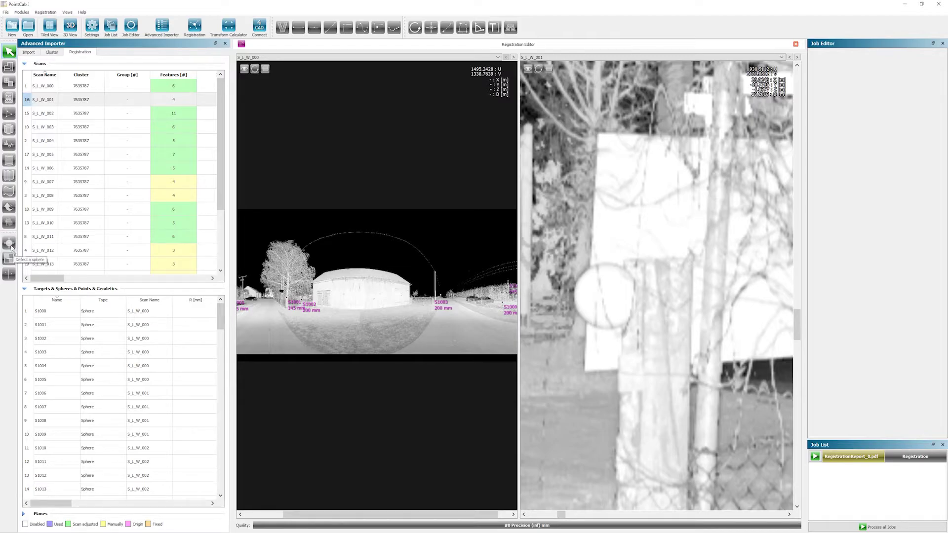
click(10, 243)
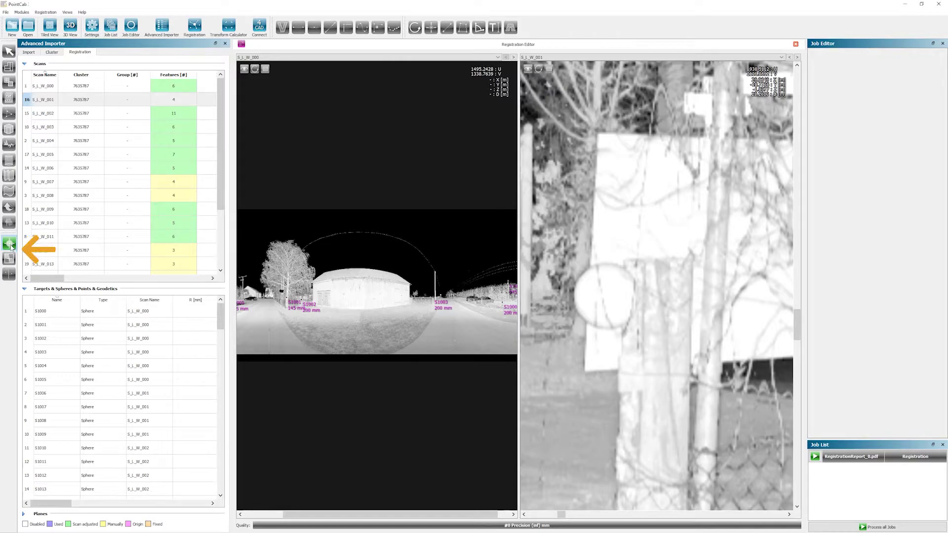
click(10, 244)
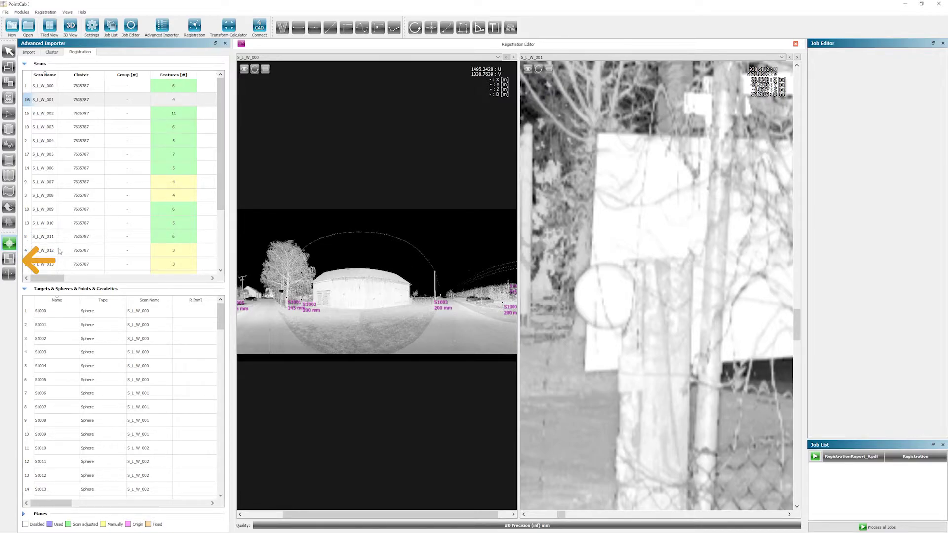
click(605, 301)
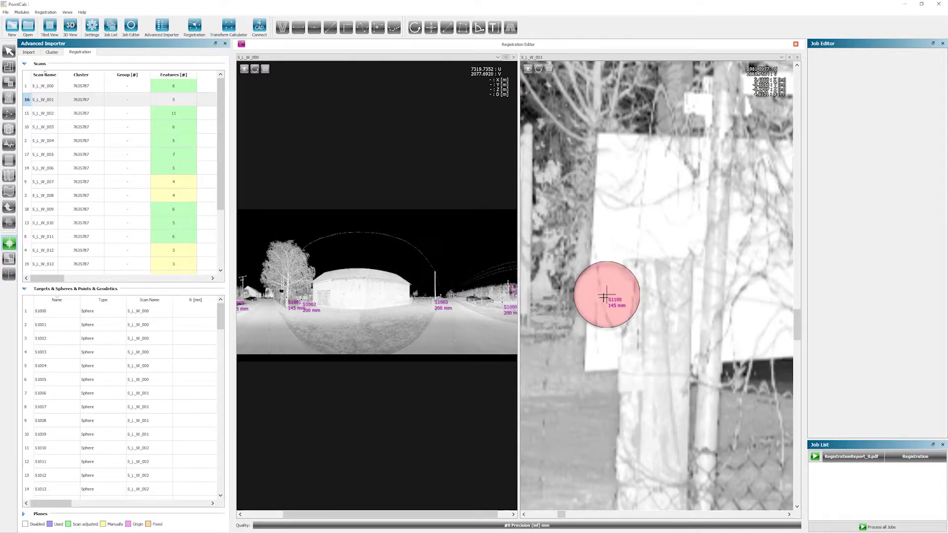
scroll(605, 297, down, 10)
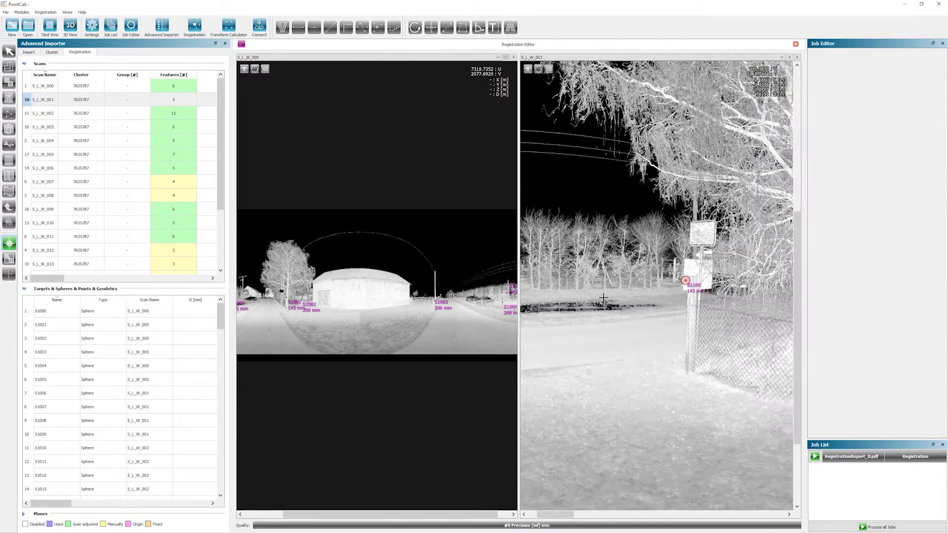
scroll(604, 297, down, 5)
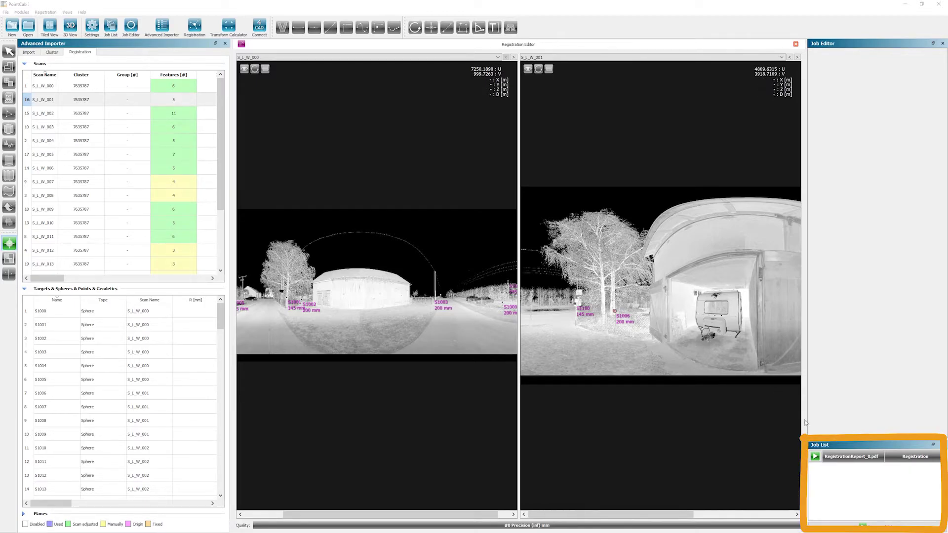
- Run the Registration job, which groups scans and reports the Code 371 adjustment failure
click(816, 458)
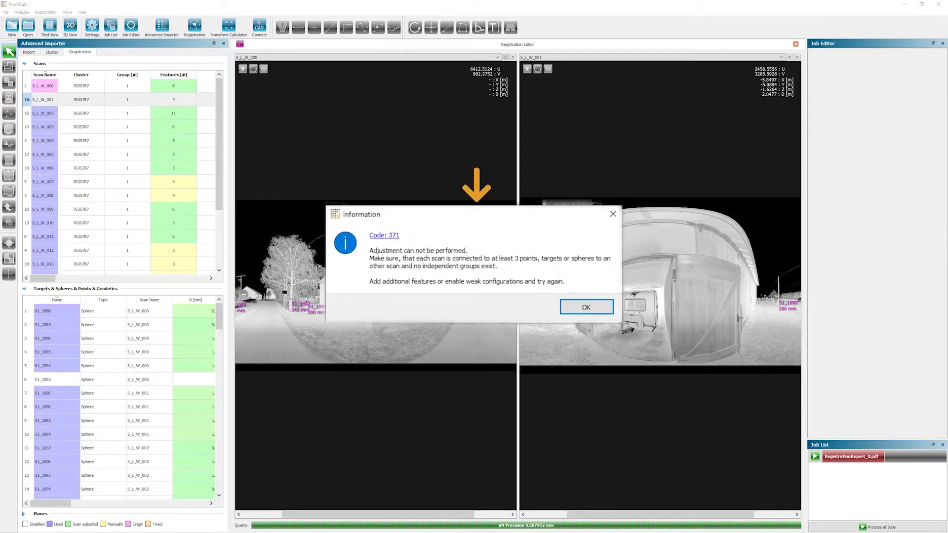
- Dismiss the failure notice and open scan S_L_W_018 in the left viewer
click(581, 312)
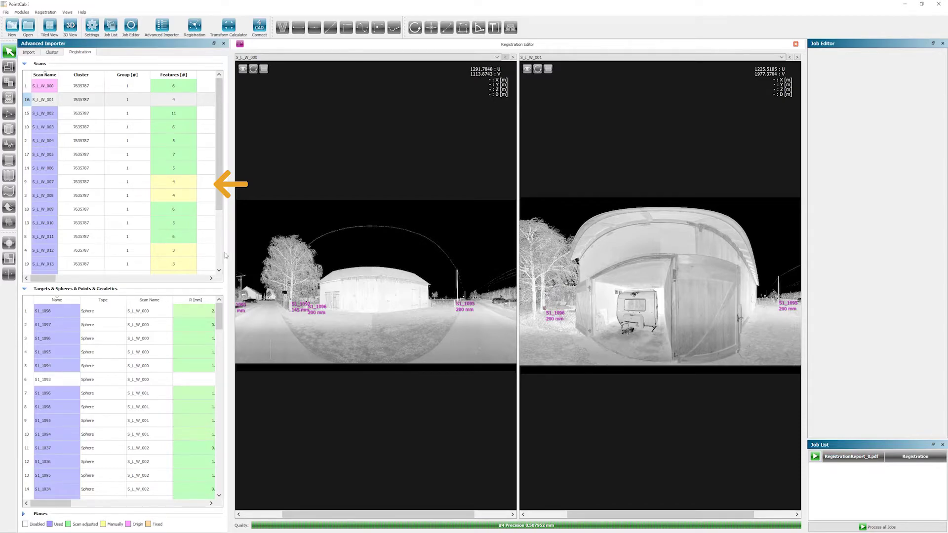
scroll(217, 255, down, 1)
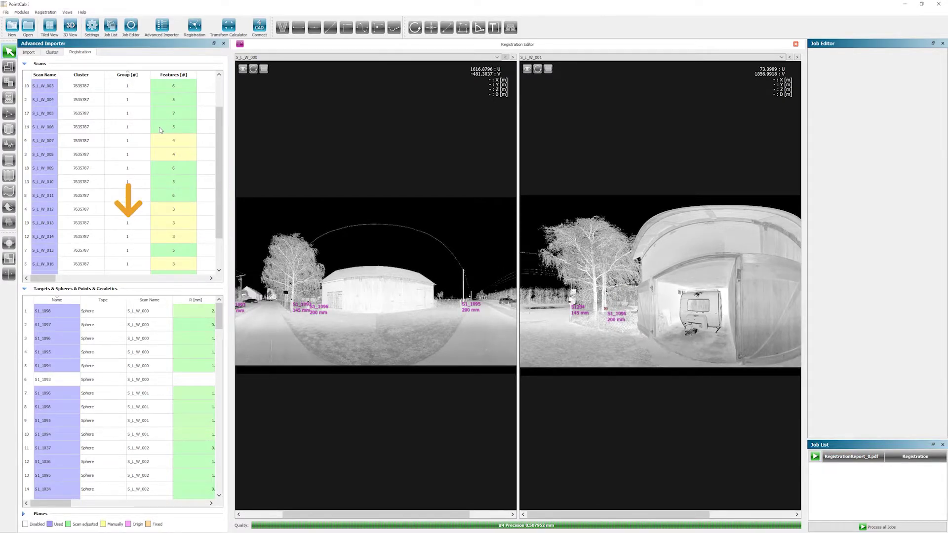
scroll(161, 129, down, 1)
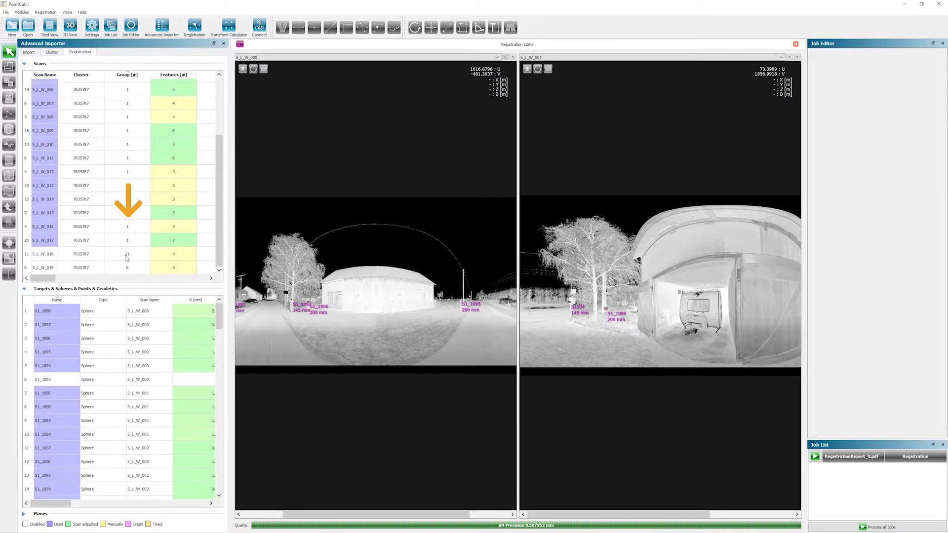
click(46, 256)
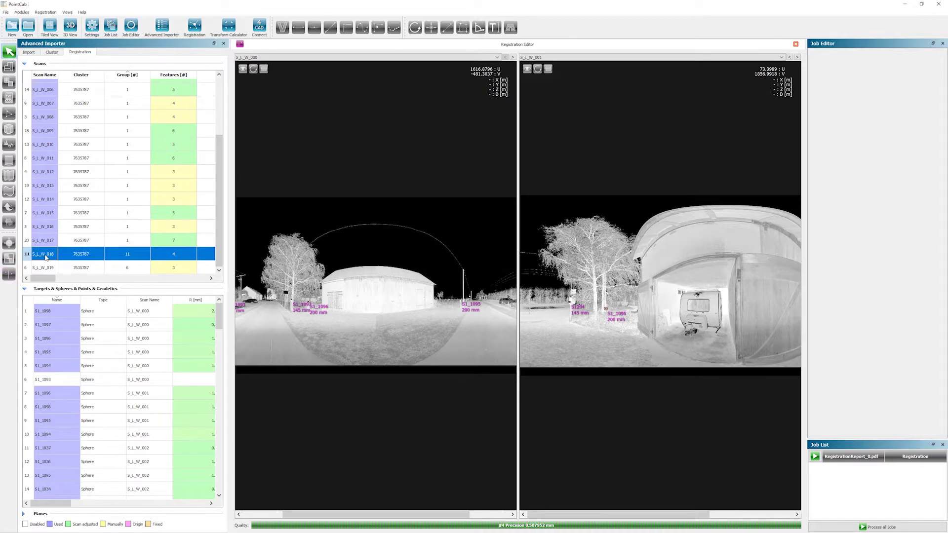
right_click(37, 248)
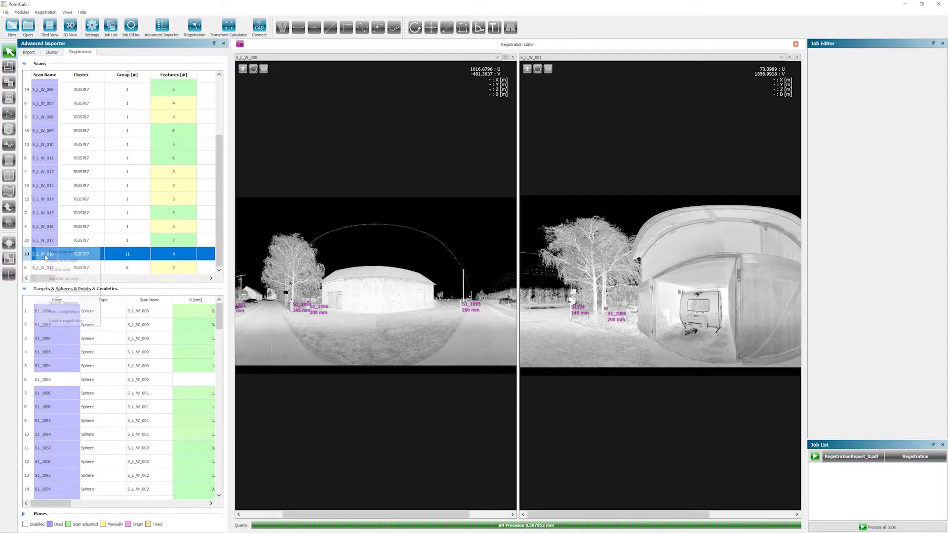
click(53, 252)
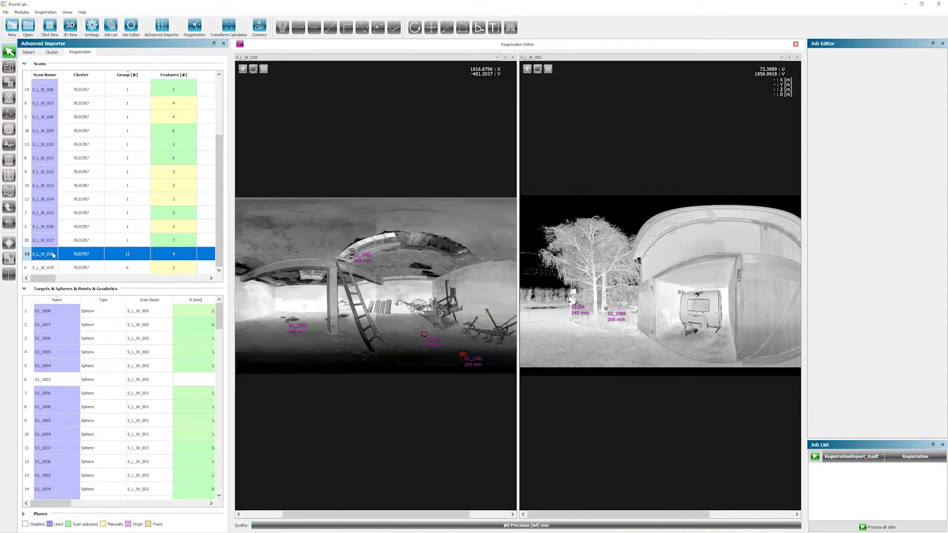
- Open scan S_L_W_017 in the right viewer and zoom into both scans
right_click(39, 236)
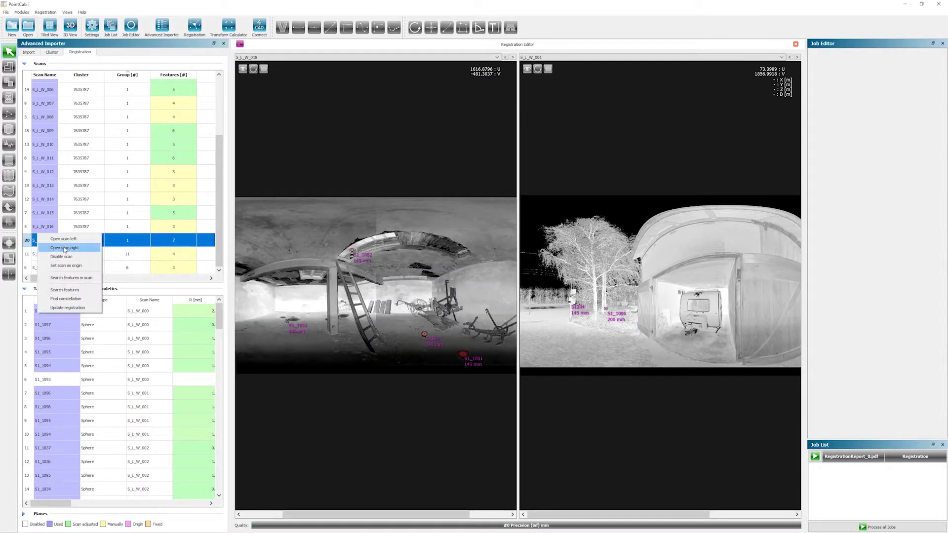
click(65, 250)
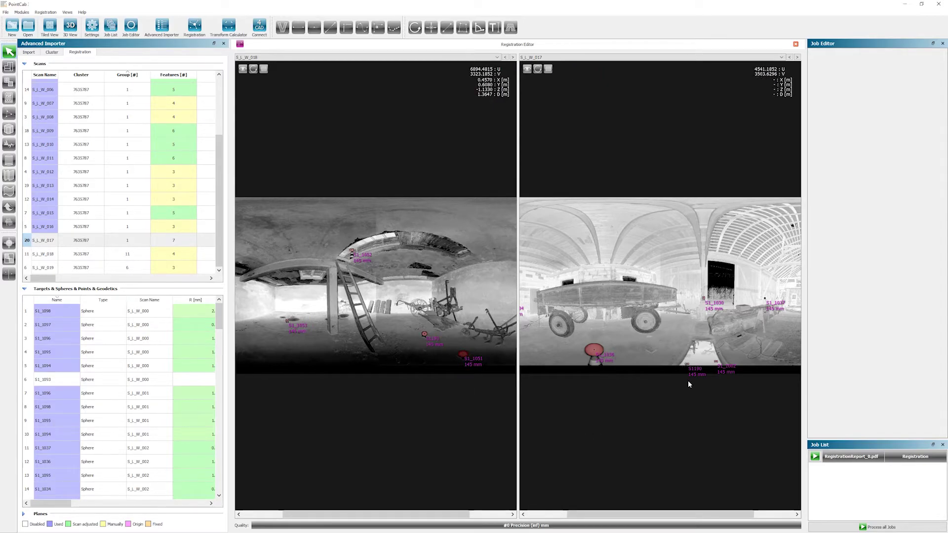
scroll(688, 381, up, 1)
scroll(689, 385, up, 1)
scroll(684, 451, up, 1)
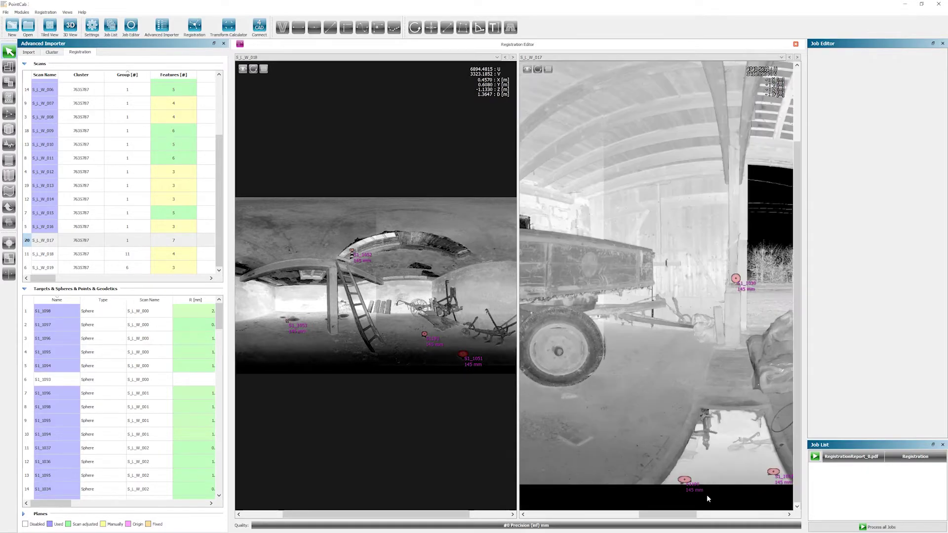
scroll(707, 495, up, 1)
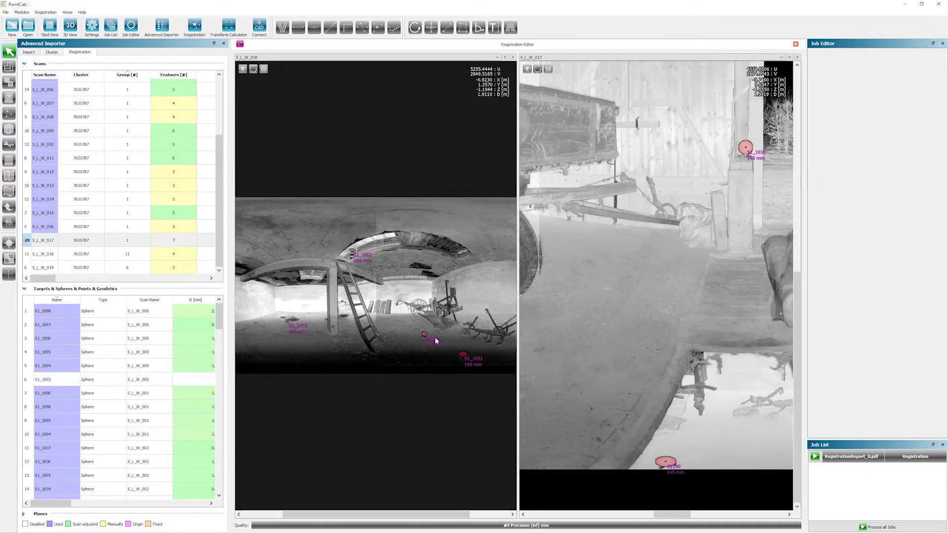
scroll(437, 340, up, 1)
scroll(437, 340, up, 2)
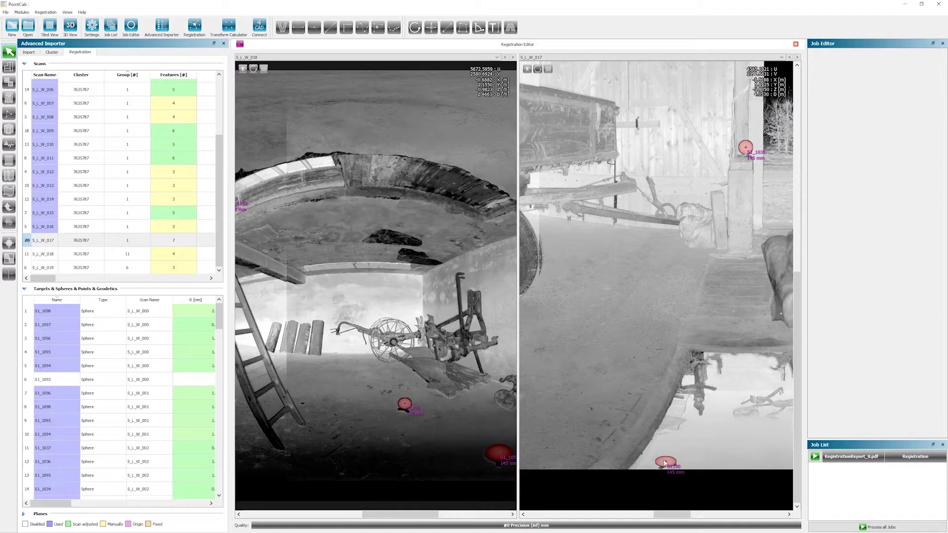
- Rename left-scan sphere S1193 to S1190 to match the right scan's sphere
click(664, 461)
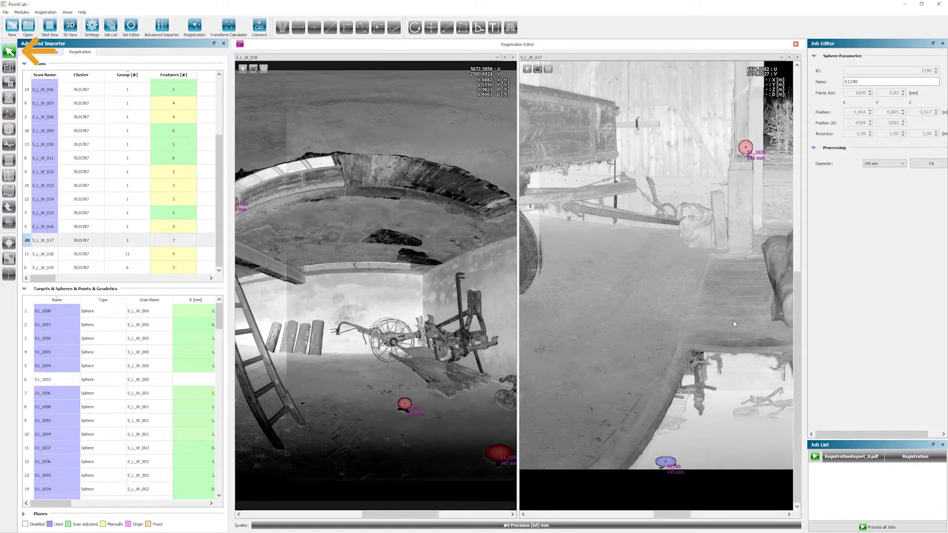
double_click(877, 83)
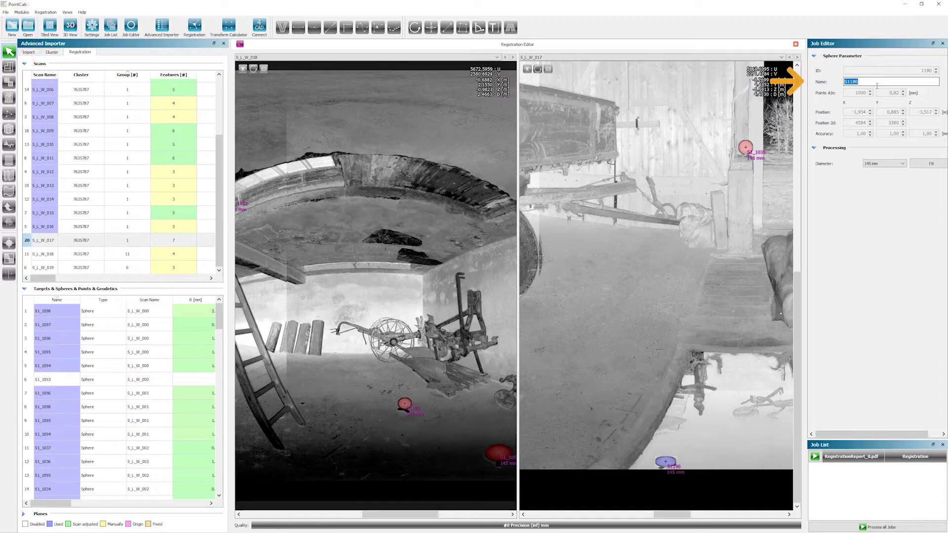
click(405, 404)
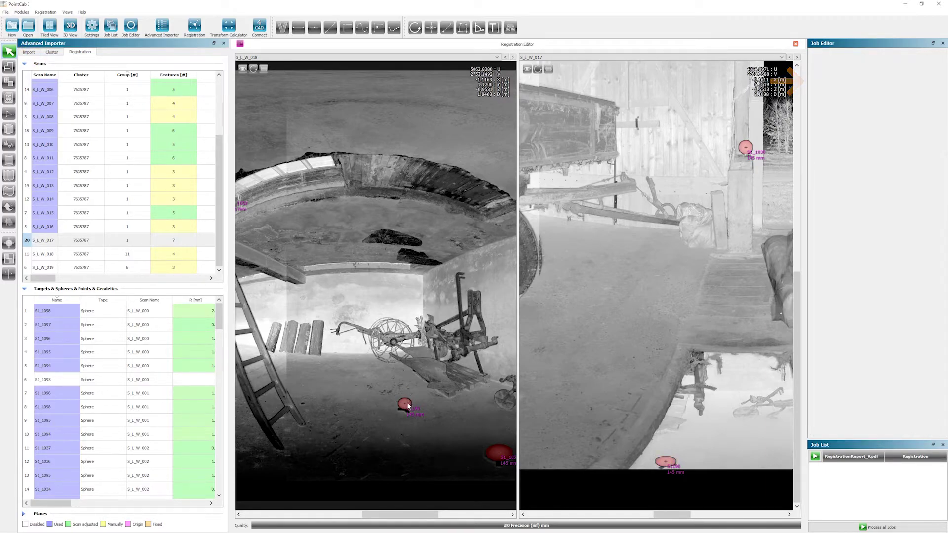
click(406, 403)
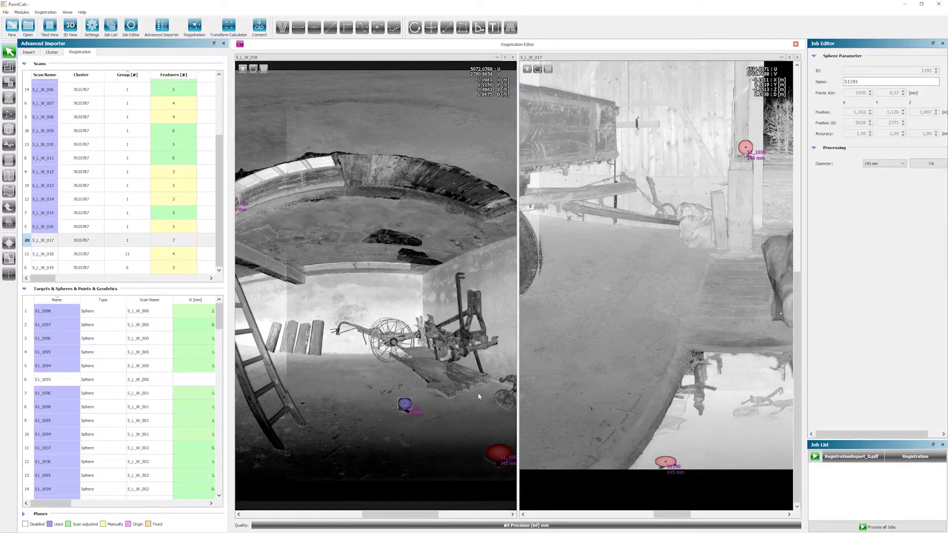
double_click(869, 81)
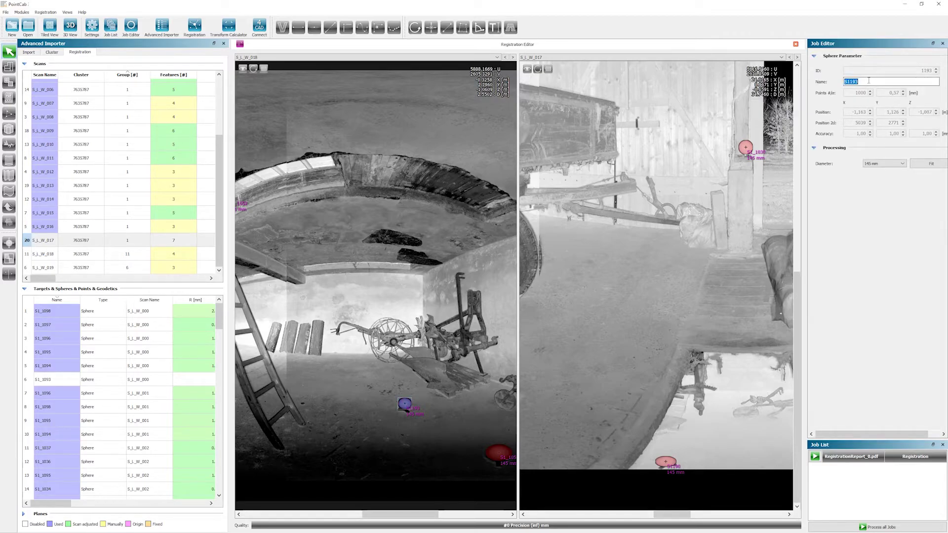
text(S1190)
key(Return)
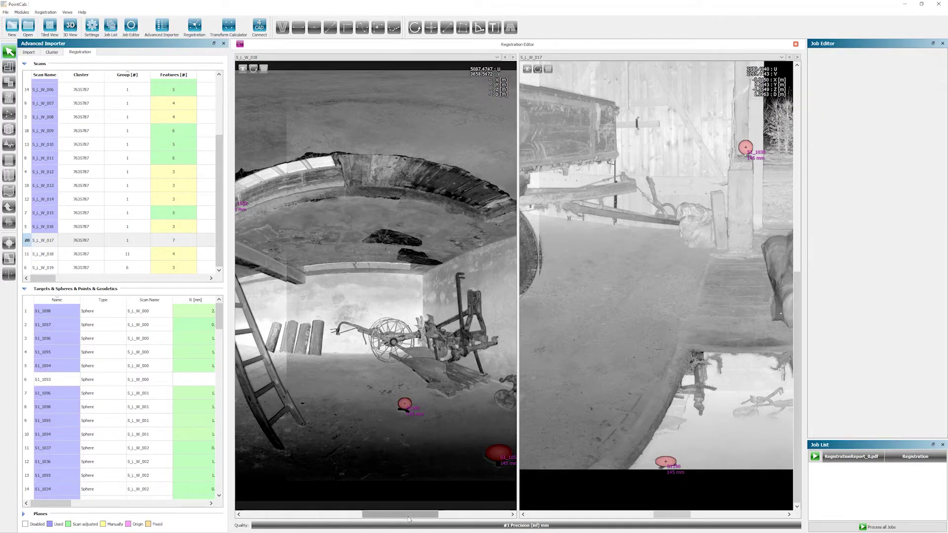
- Copy the right sphere's name S1_1002 onto the left floor sphere S1_1051
drag(401, 515, 421, 514)
drag(674, 514, 686, 514)
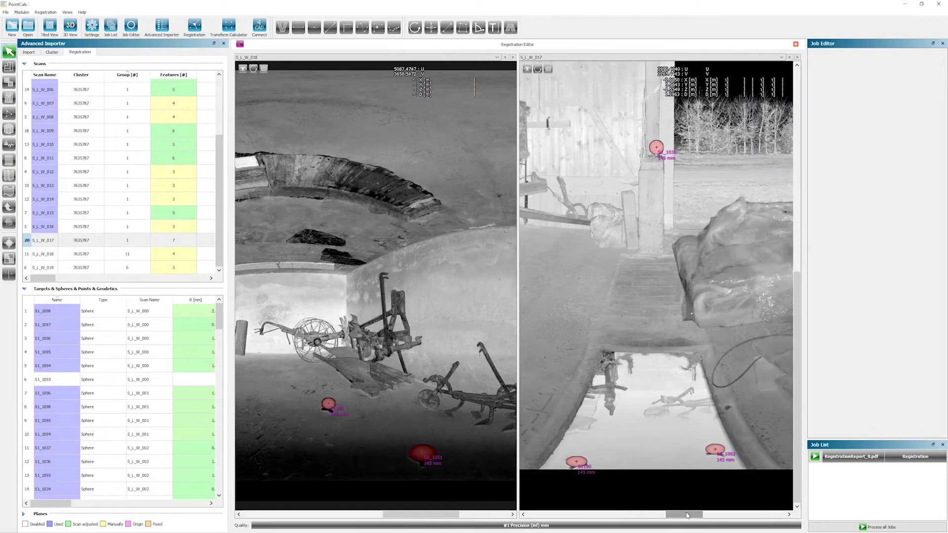
click(721, 454)
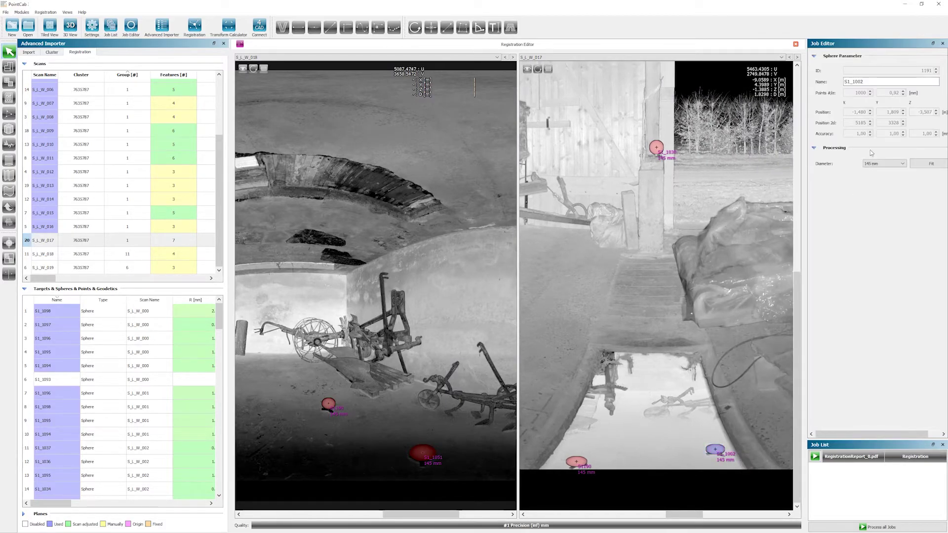
double_click(875, 80)
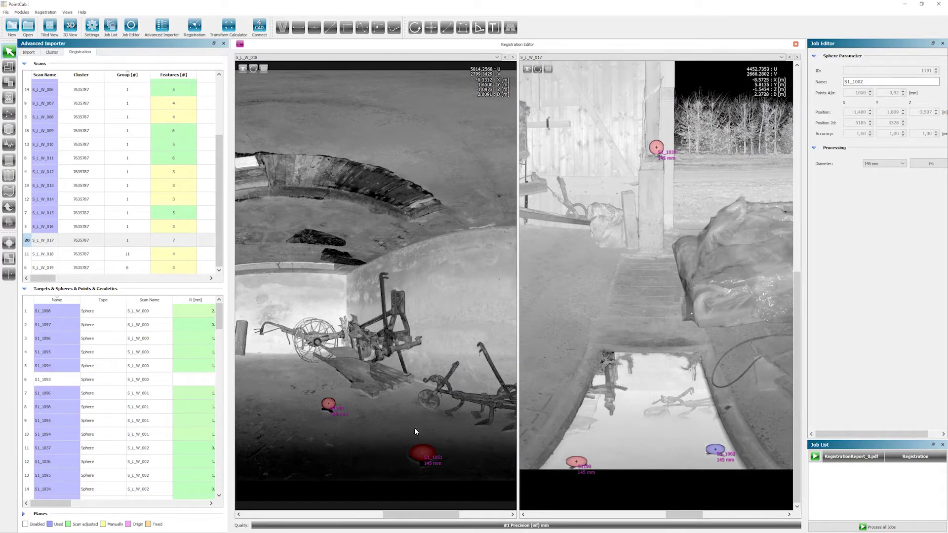
click(422, 455)
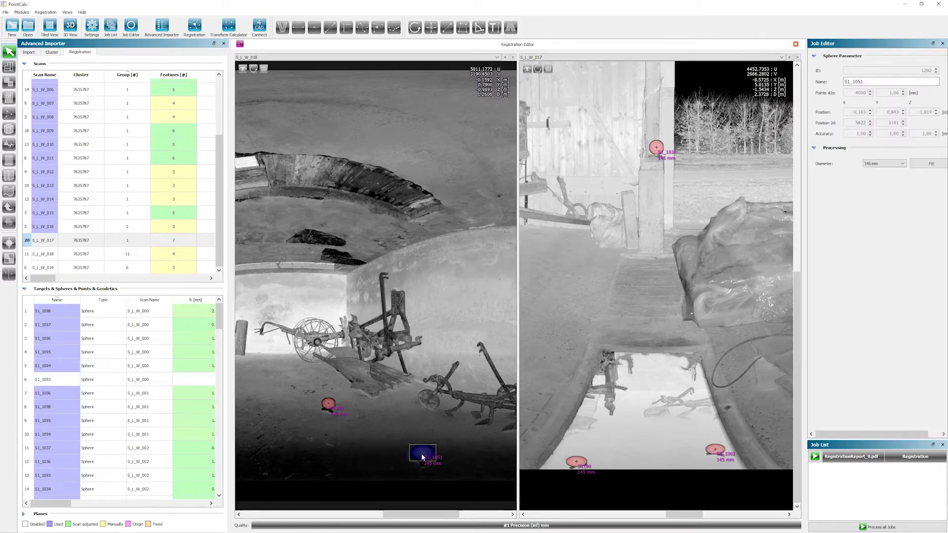
double_click(876, 80)
text(S1_1002)
key(Return)
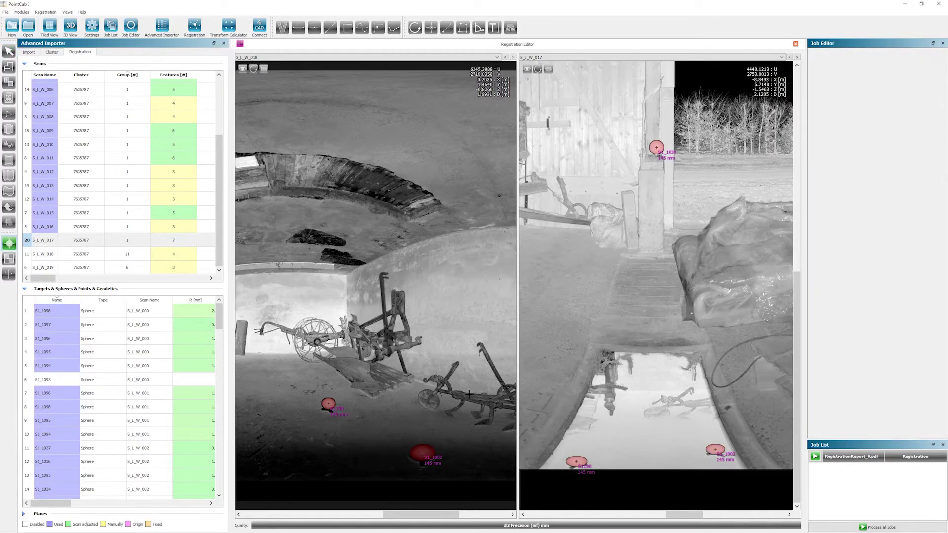
- Rerun registration, dismiss the Code 371 error, and open S_L_W_019 left, S_L_W_018 right
click(815, 457)
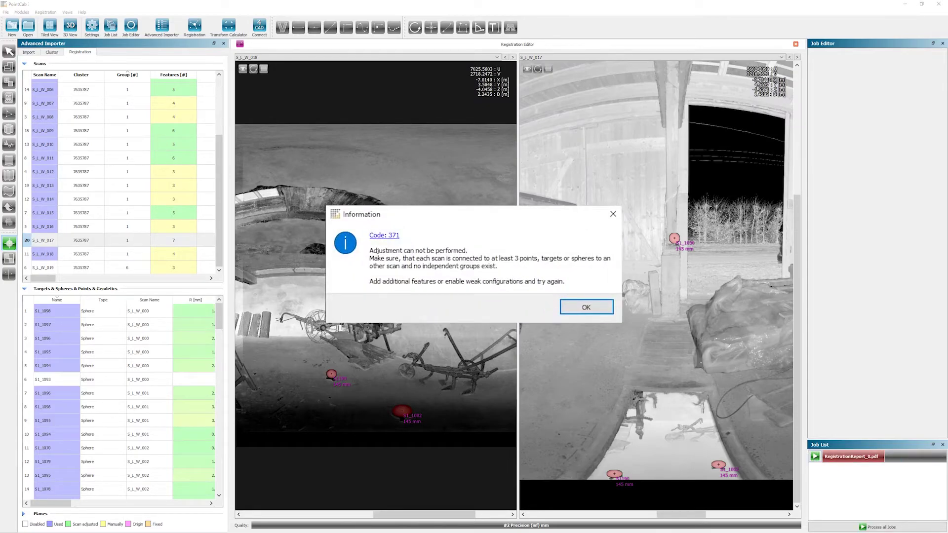
key(Return)
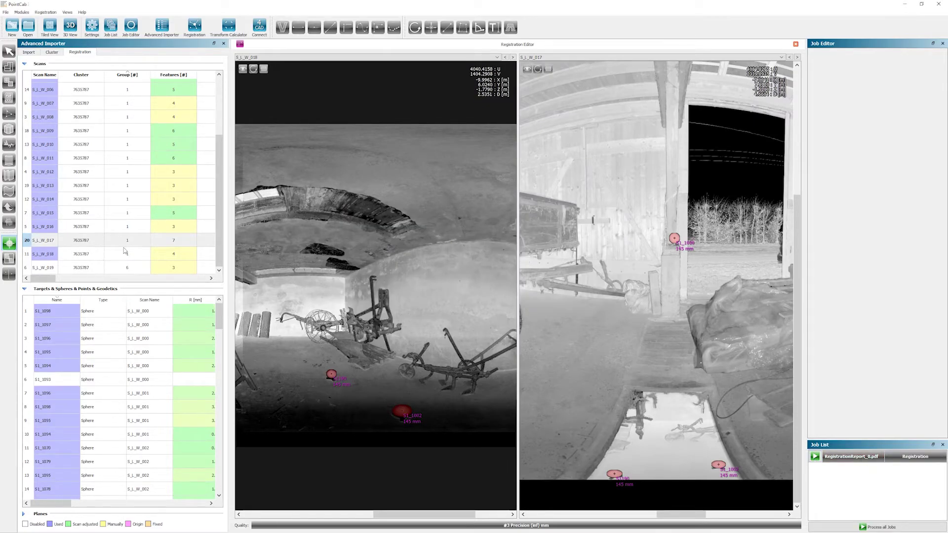
right_click(45, 268)
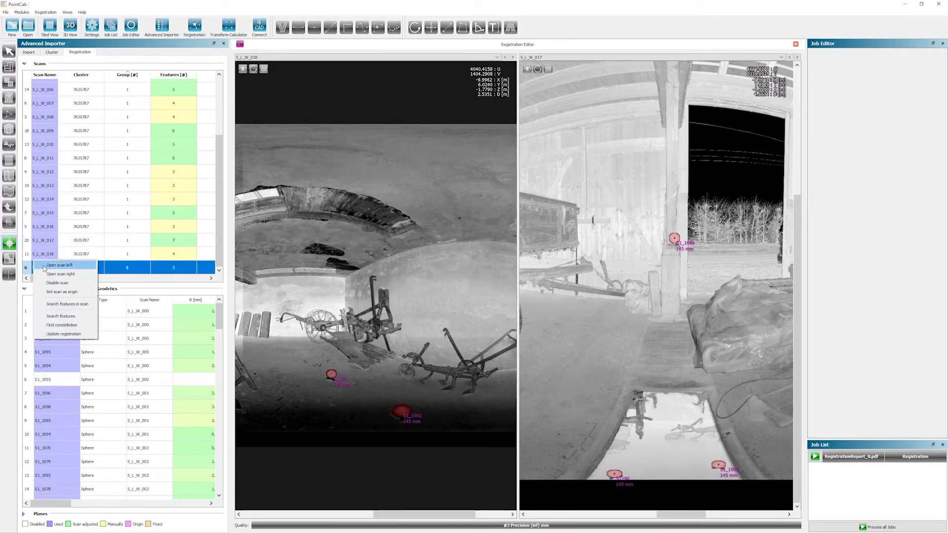
click(44, 266)
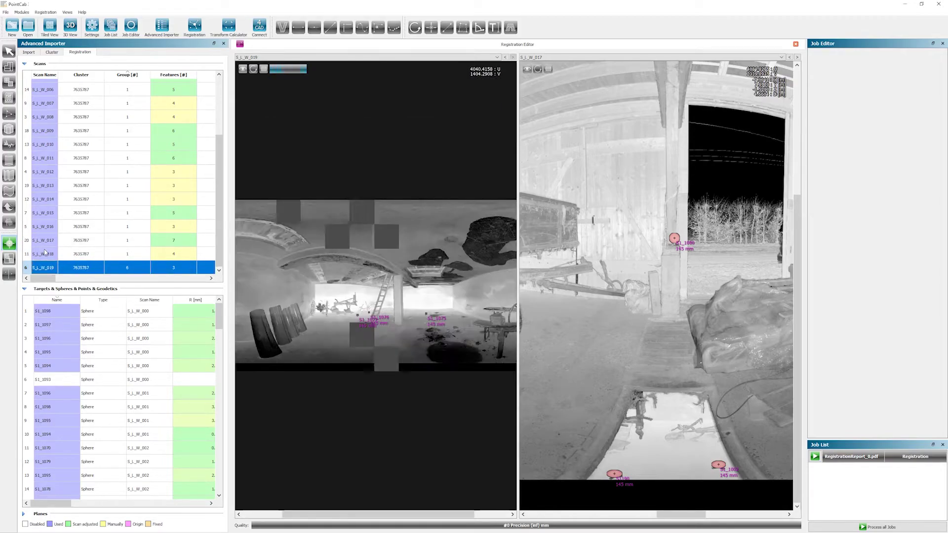
right_click(44, 254)
click(59, 269)
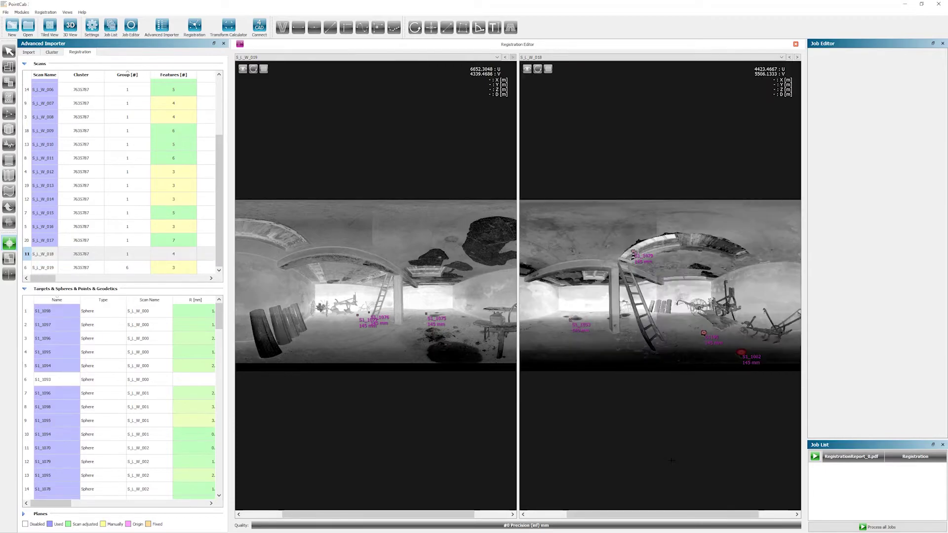
- Rename sphere S1_1077 in S_L_W_019 to S1190 and rerun the registration job
scroll(448, 301, up, 8)
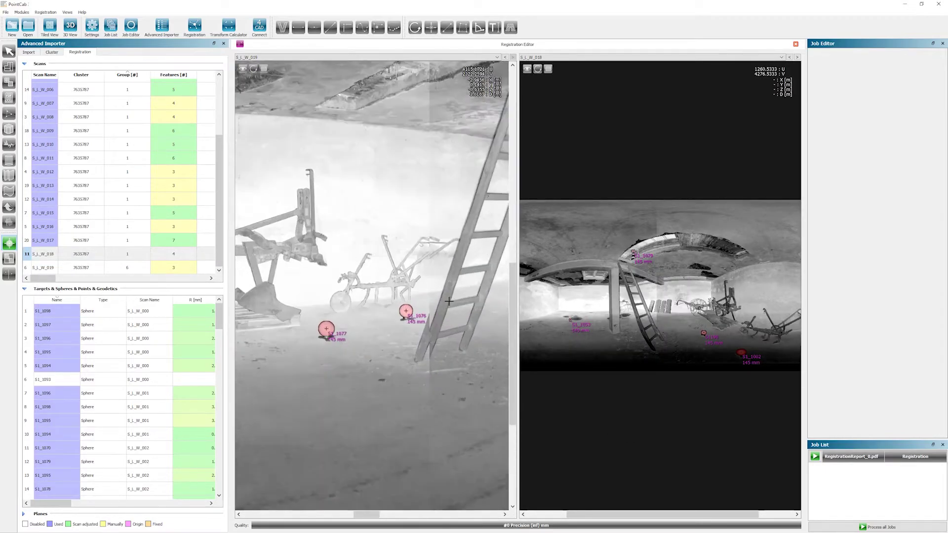
scroll(448, 301, up, 3)
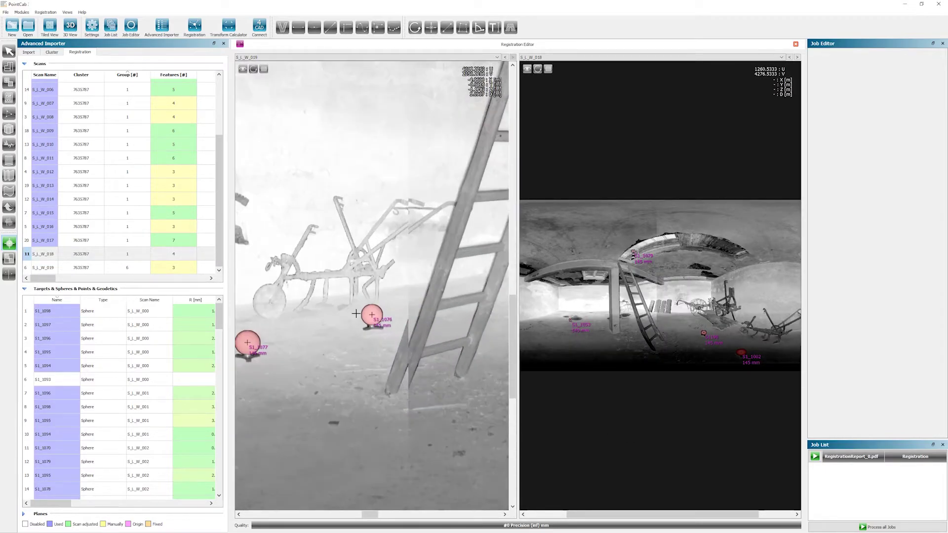
click(705, 333)
double_click(864, 82)
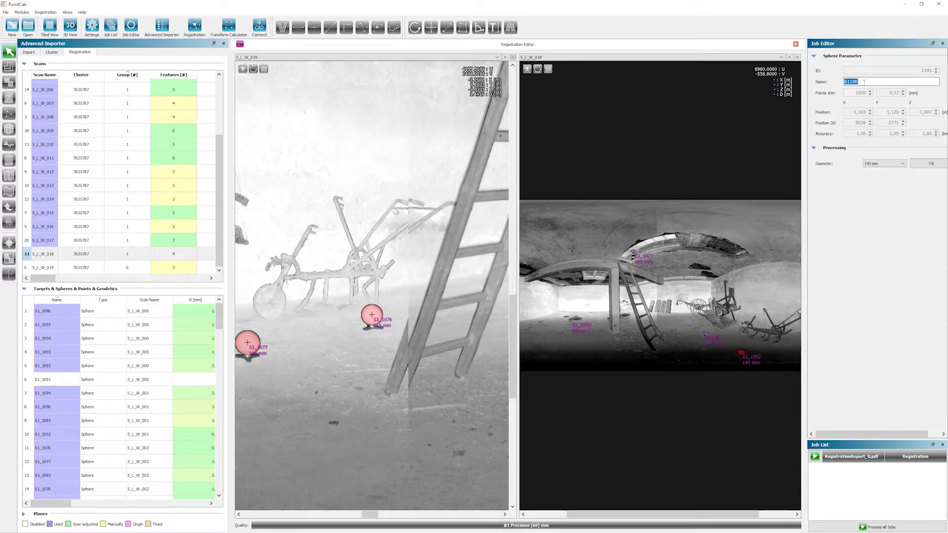
click(287, 337)
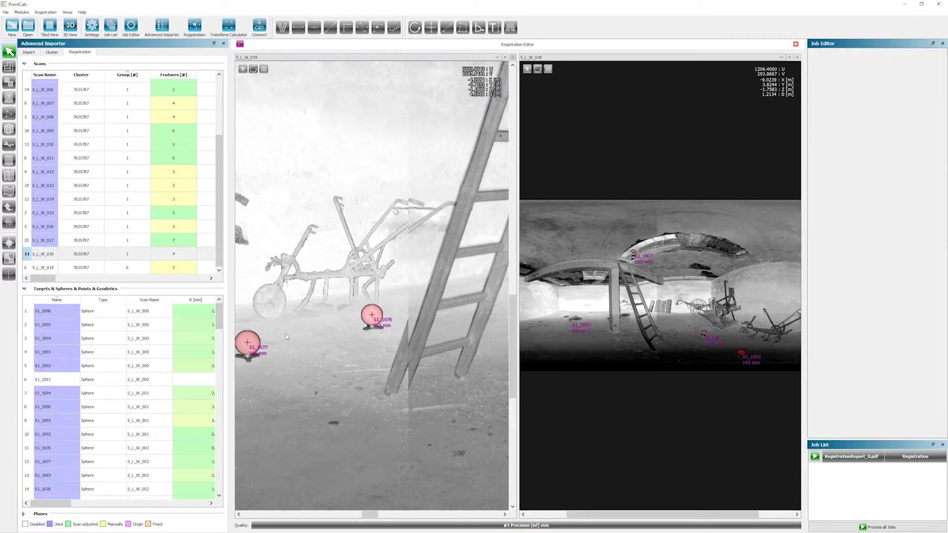
click(247, 342)
double_click(892, 80)
click(893, 80)
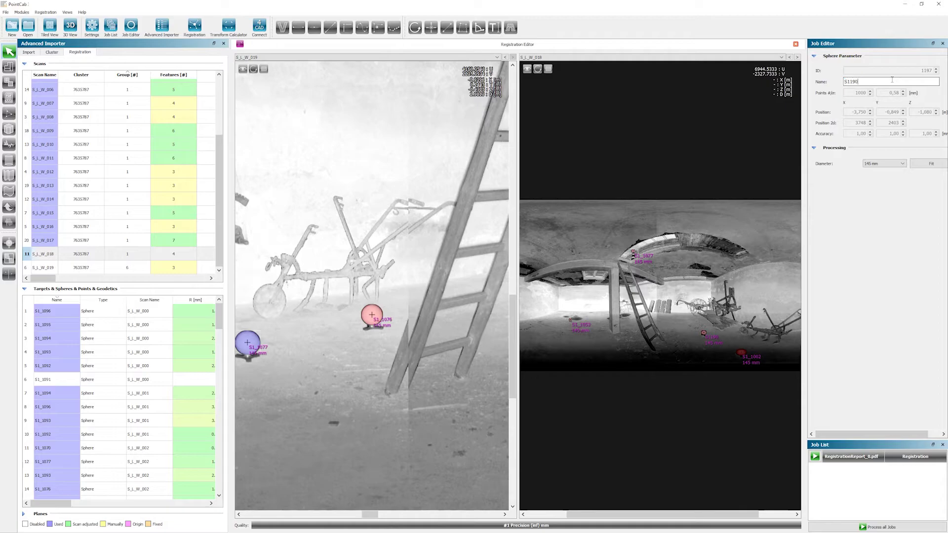
click(435, 428)
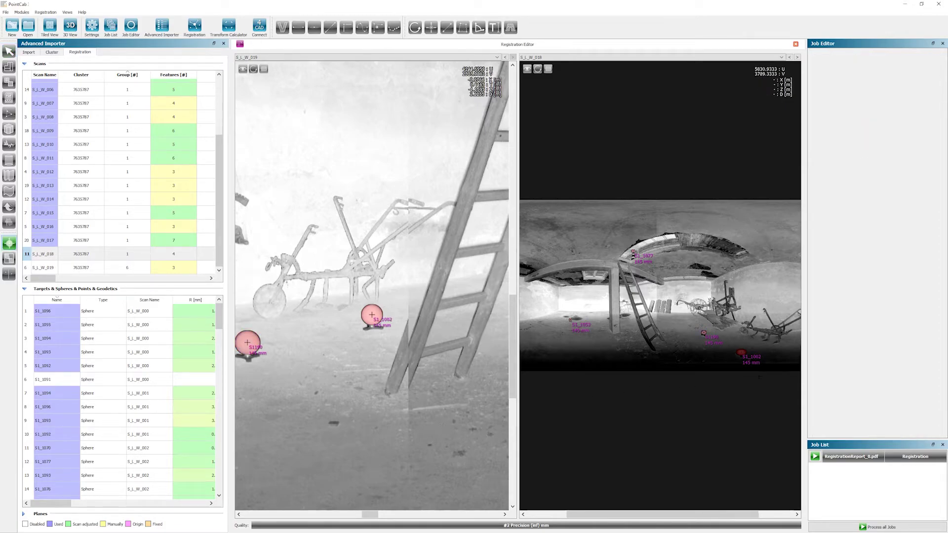
click(815, 457)
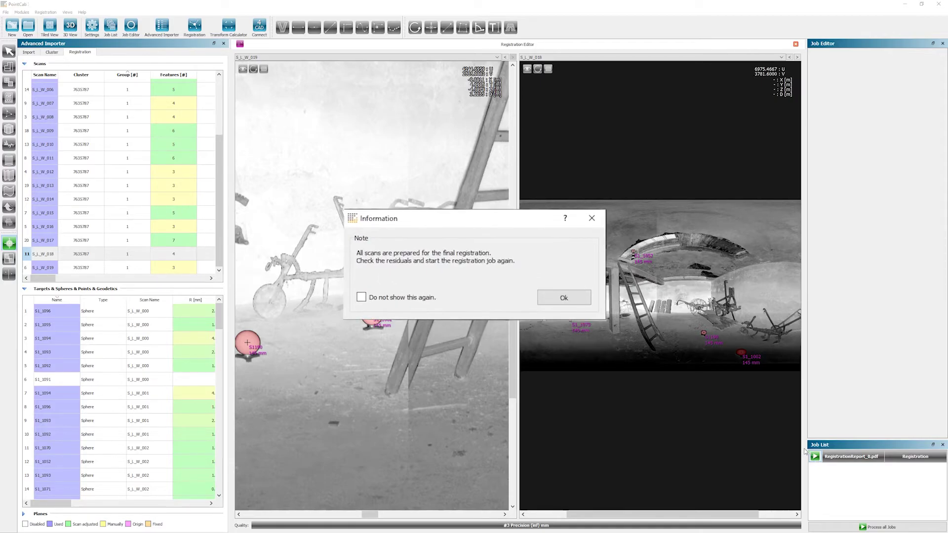
- Dismiss the scans-prepared notice and widen the importer panel to reveal coordinate and residual columns
click(575, 296)
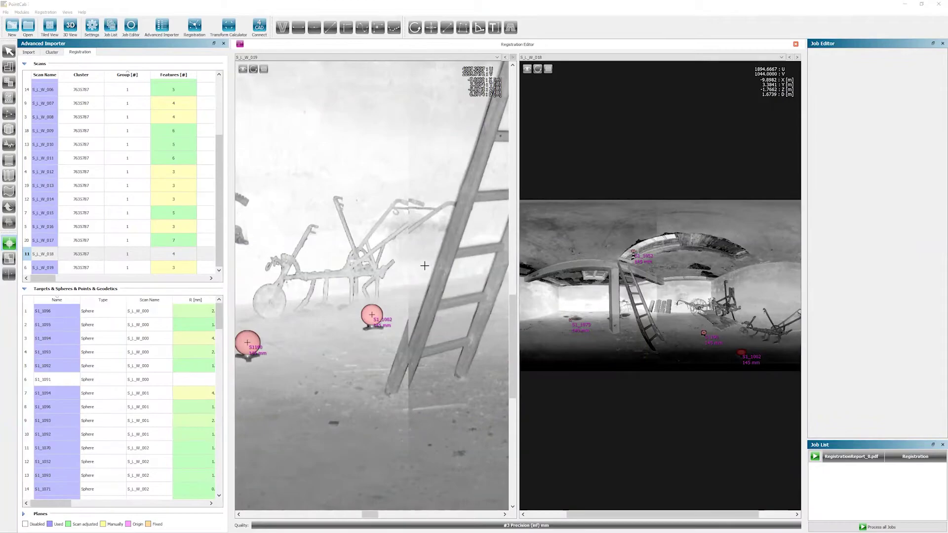
scroll(424, 265, down, 6)
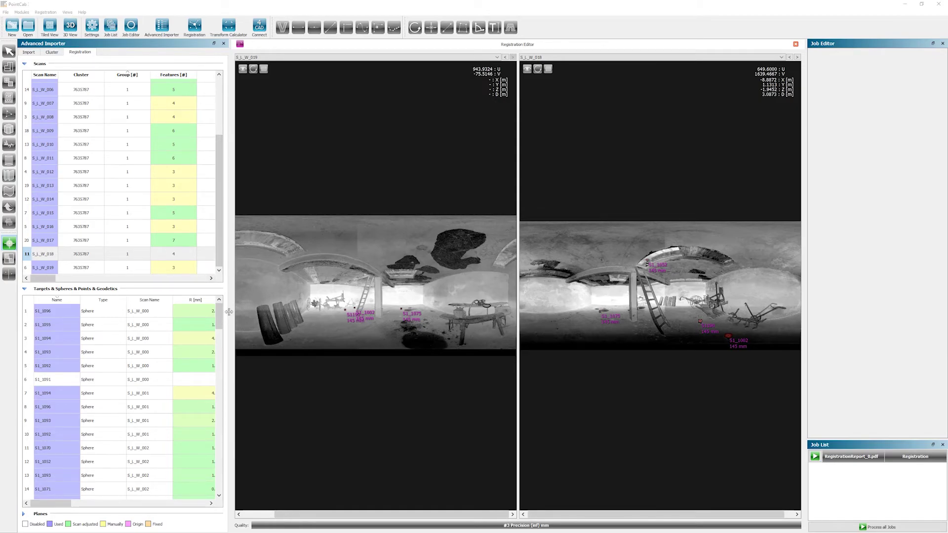
drag(229, 312, 295, 324)
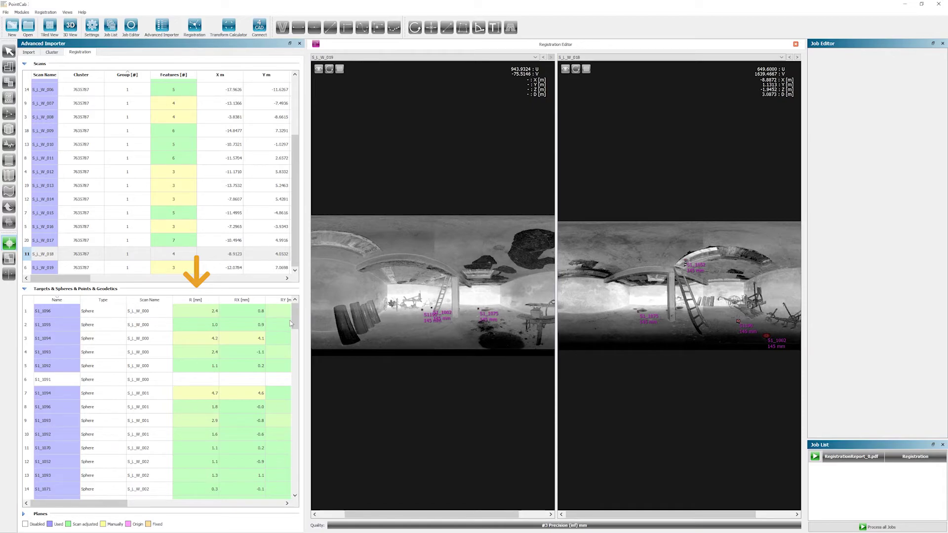
- Sort targets by residual R and rerun the registration job until all scans register
click(197, 300)
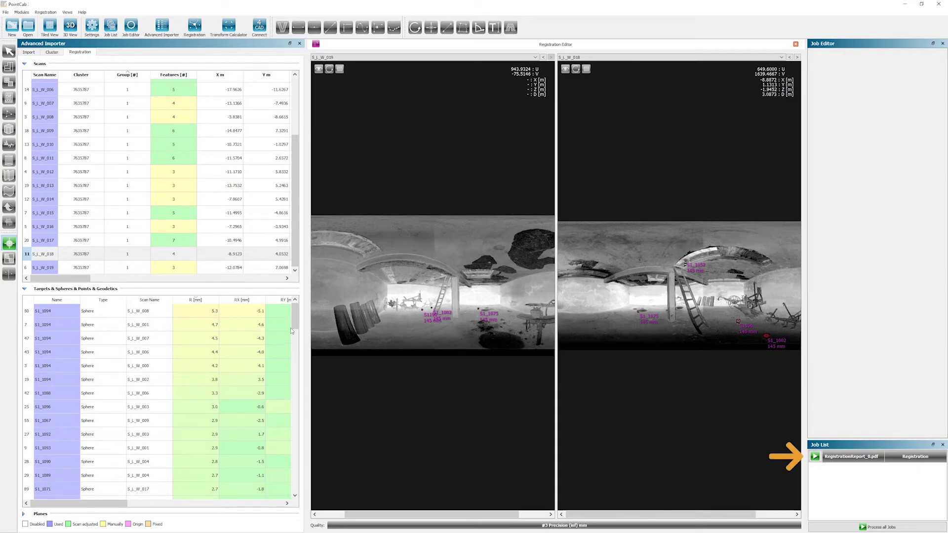
click(816, 457)
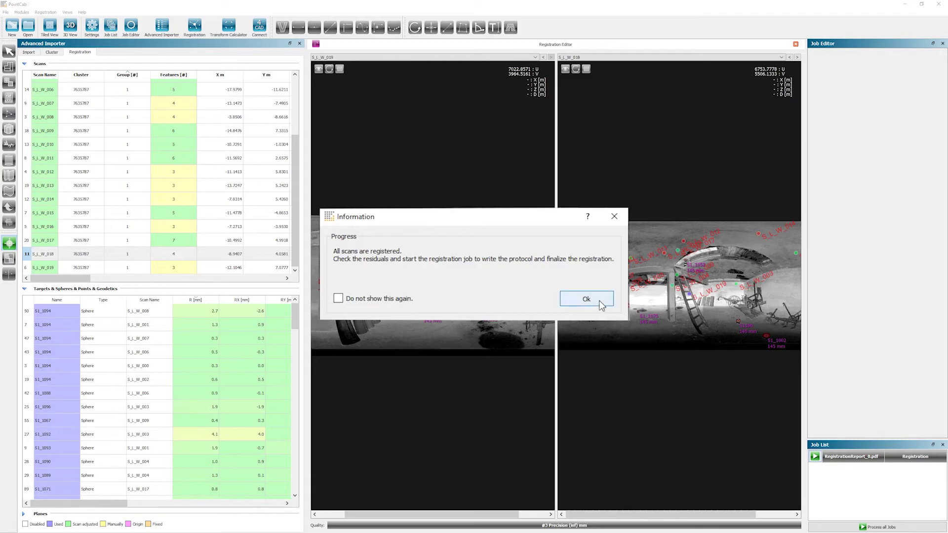
- Close the registration notice and sort residuals descending, topping at 4.1 mm for S1_1092
click(587, 299)
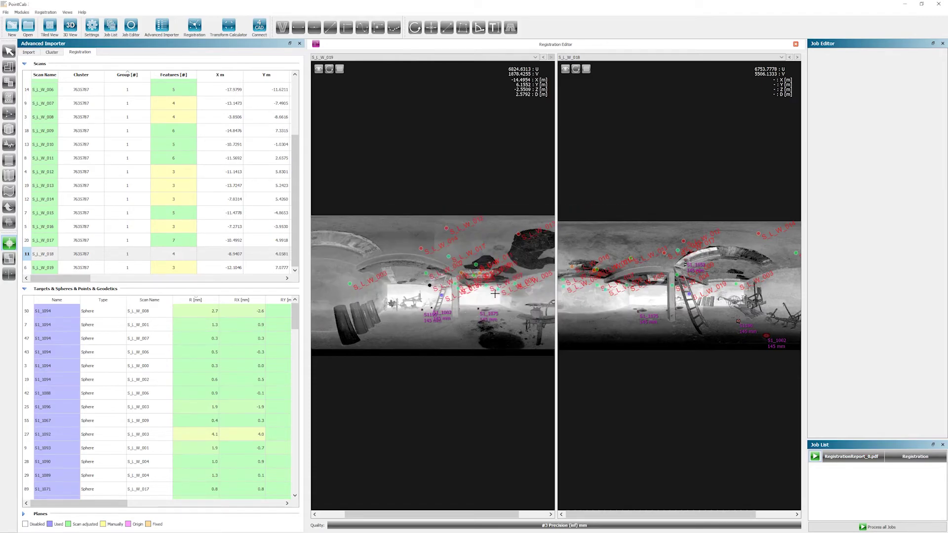
click(207, 301)
click(207, 301)
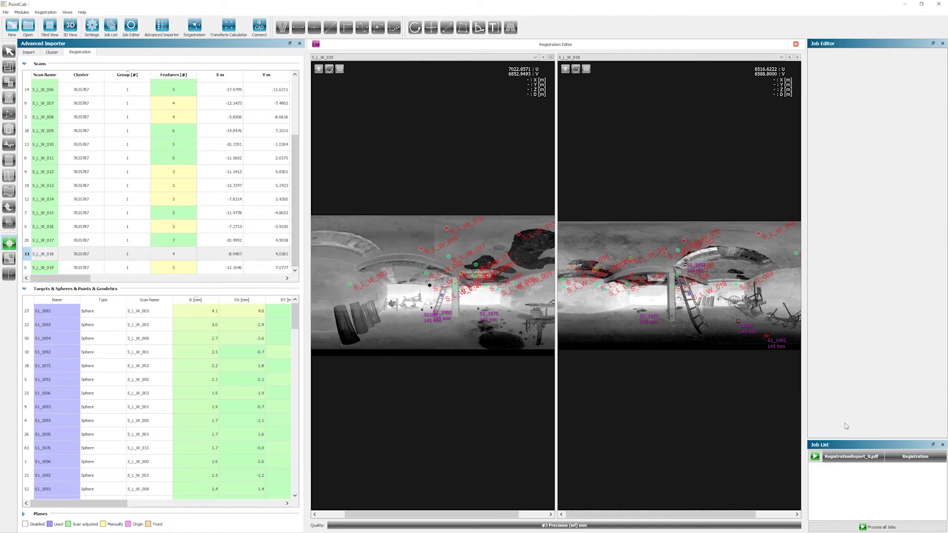
- Run the final registration job to generate Top, Front and Left standard views
click(816, 457)
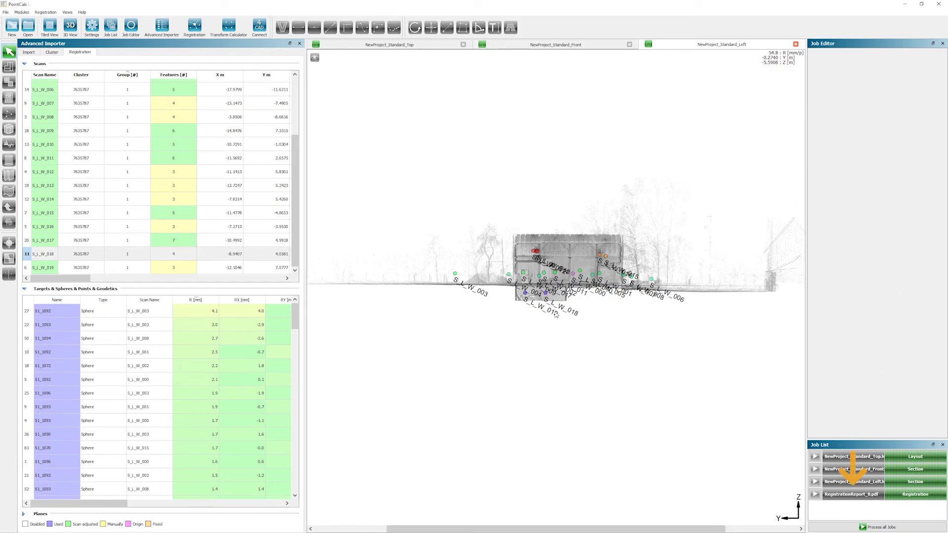
- Zoom into NewProject_Standard_Left to show the barn section with labelled scan positions
scroll(589, 286, up, 4)
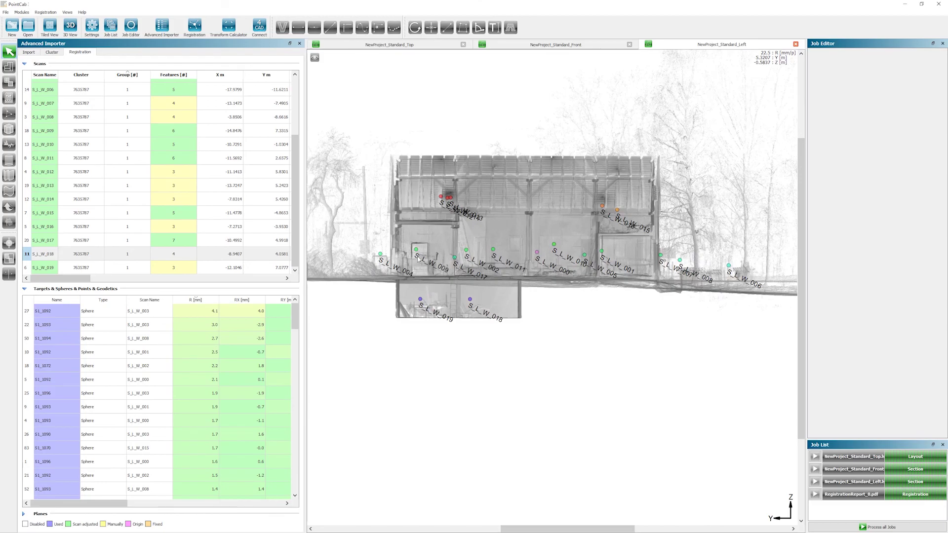